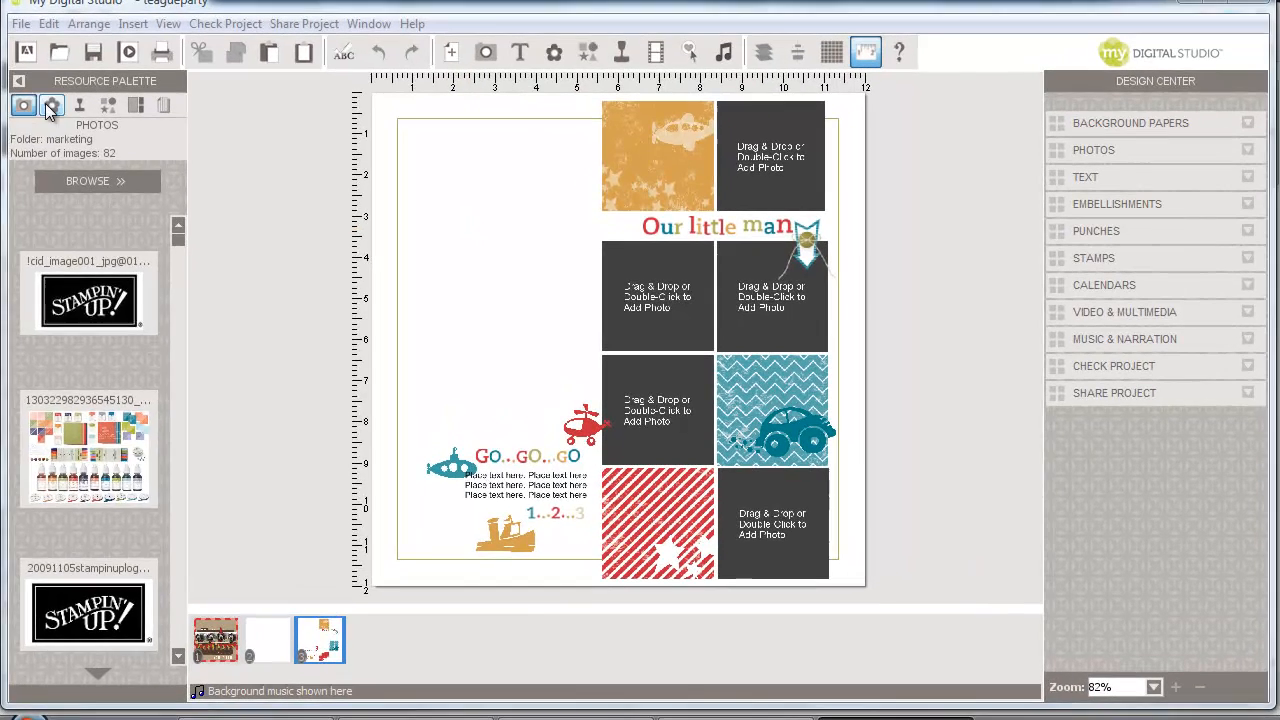
Step: Load the On the Go - embellishments category from the Designer Kits into the resource palette
left_click(89, 120)
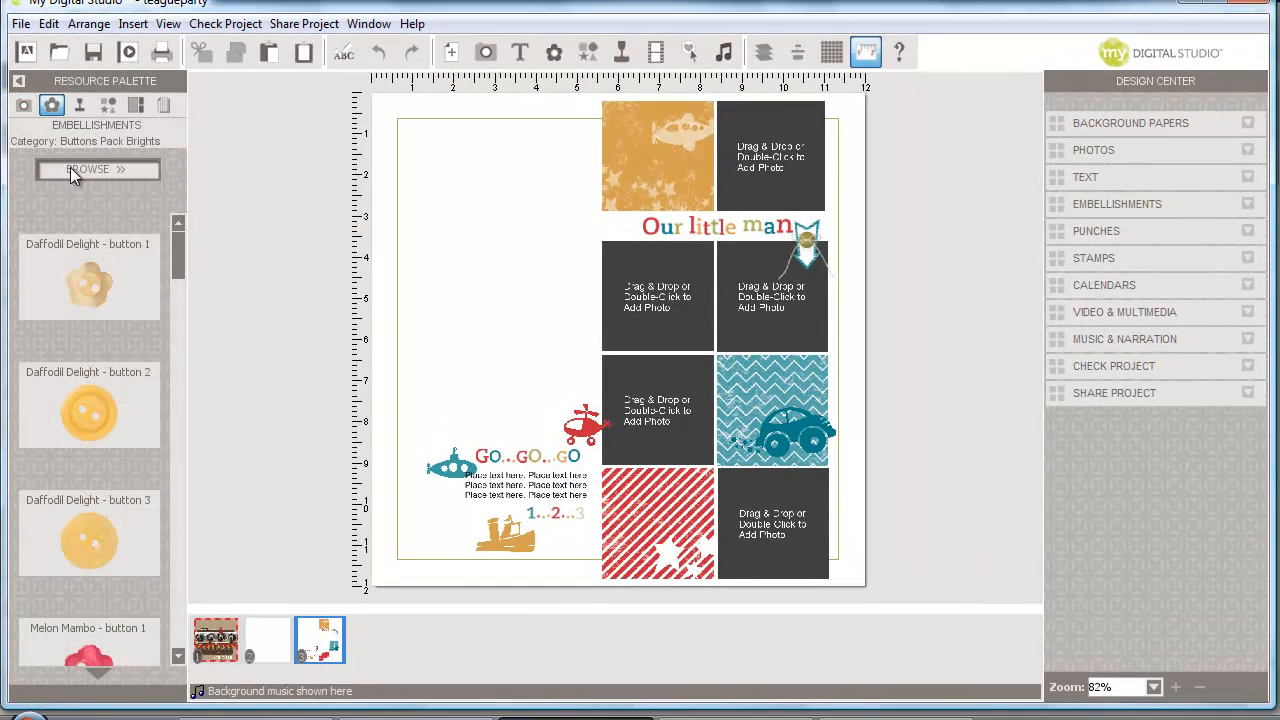
left_click(70, 170)
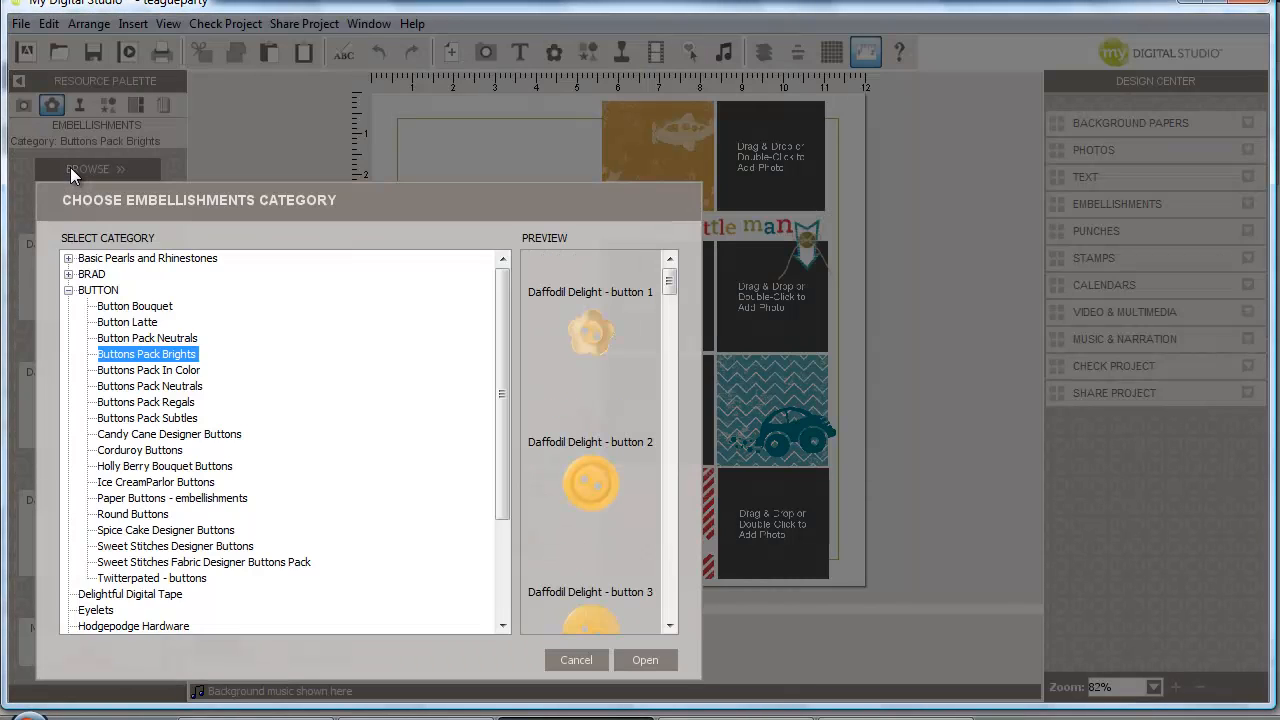
left_click(69, 290)
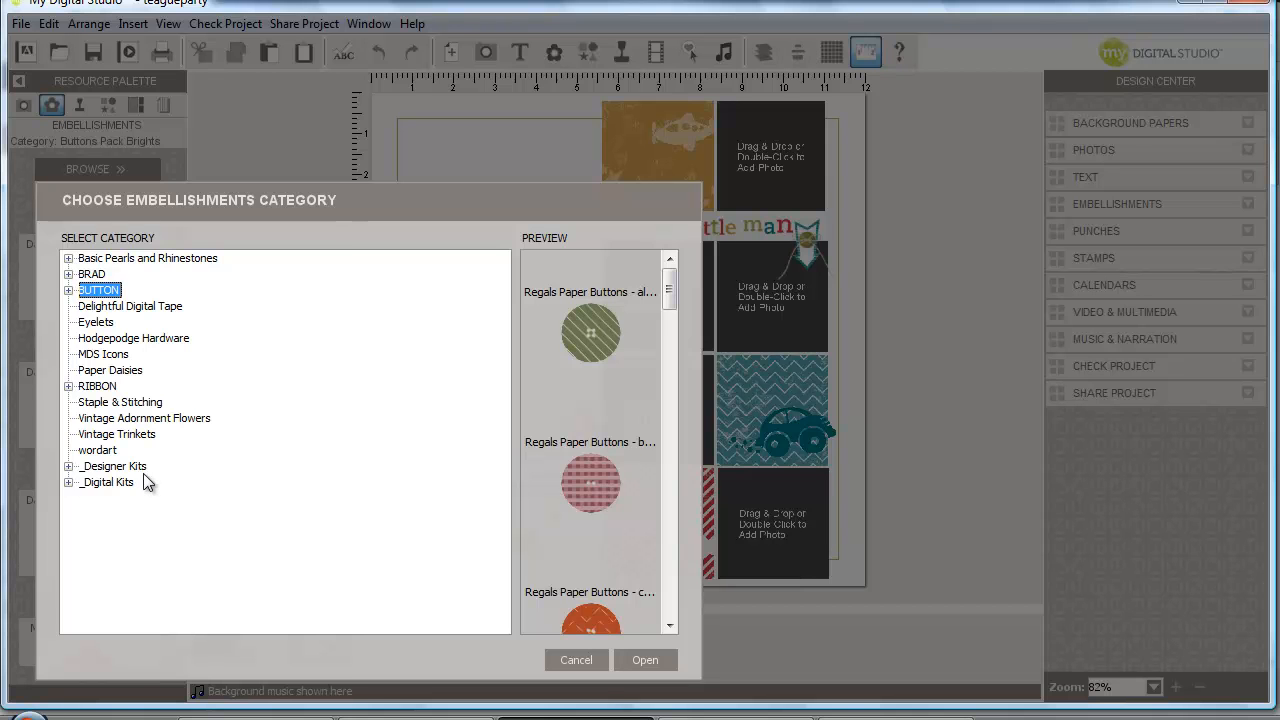
left_click(69, 467)
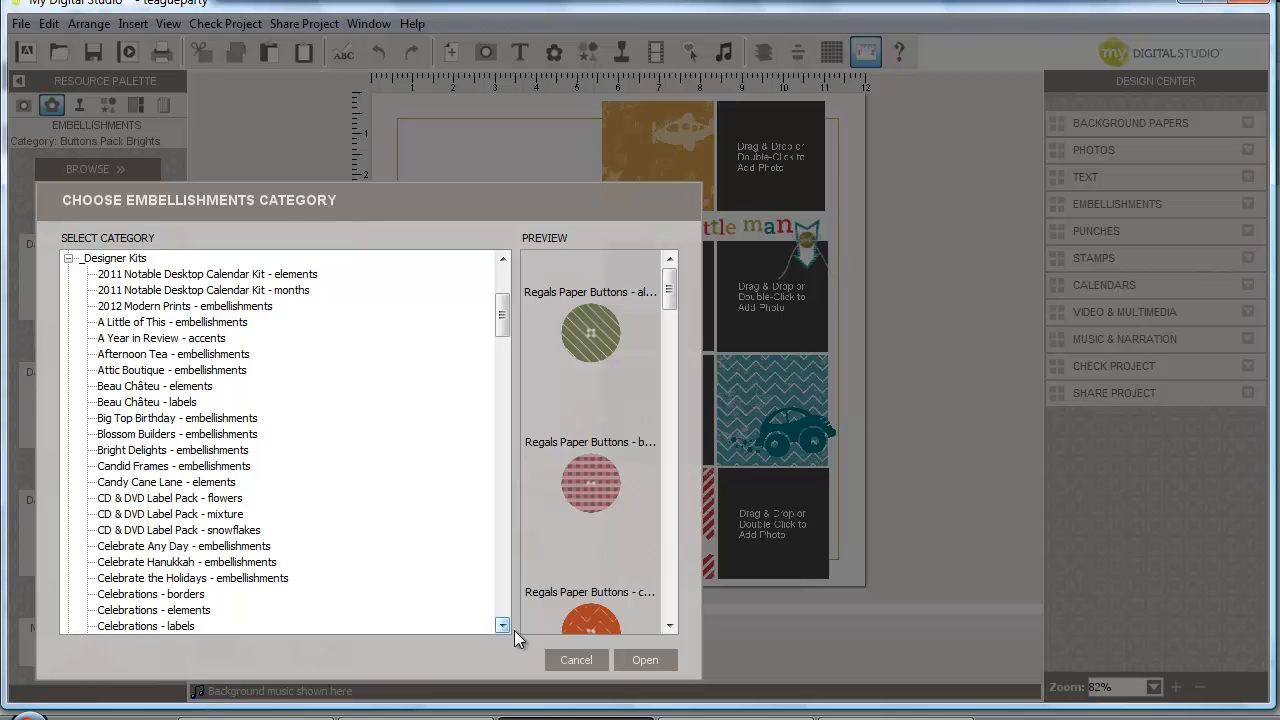
left_click_drag(507, 627, 507, 627)
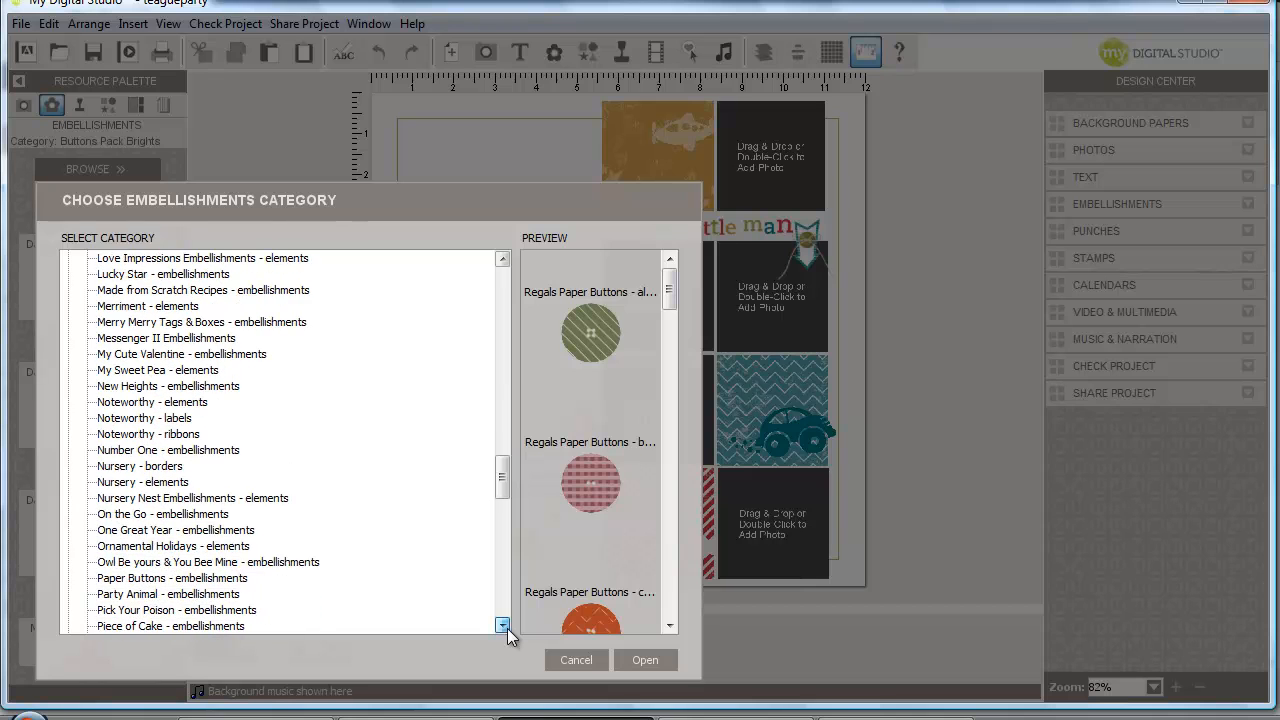
left_click(148, 516)
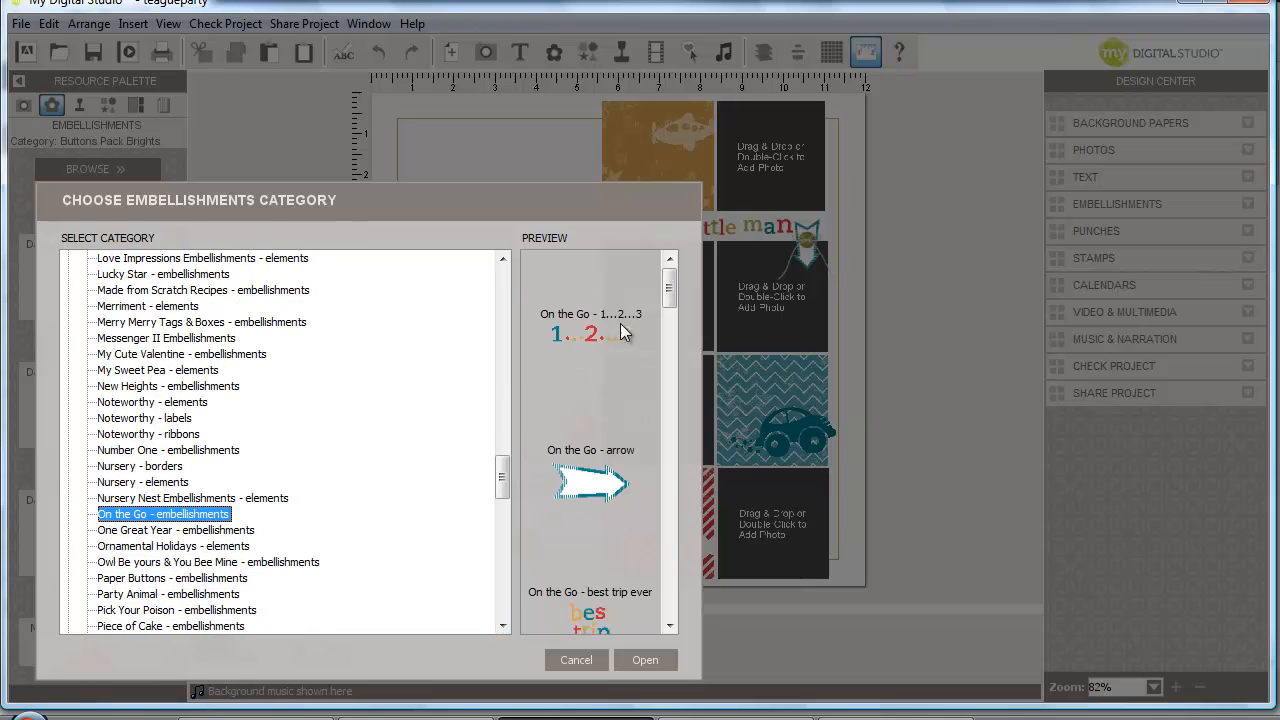
left_click(645, 657)
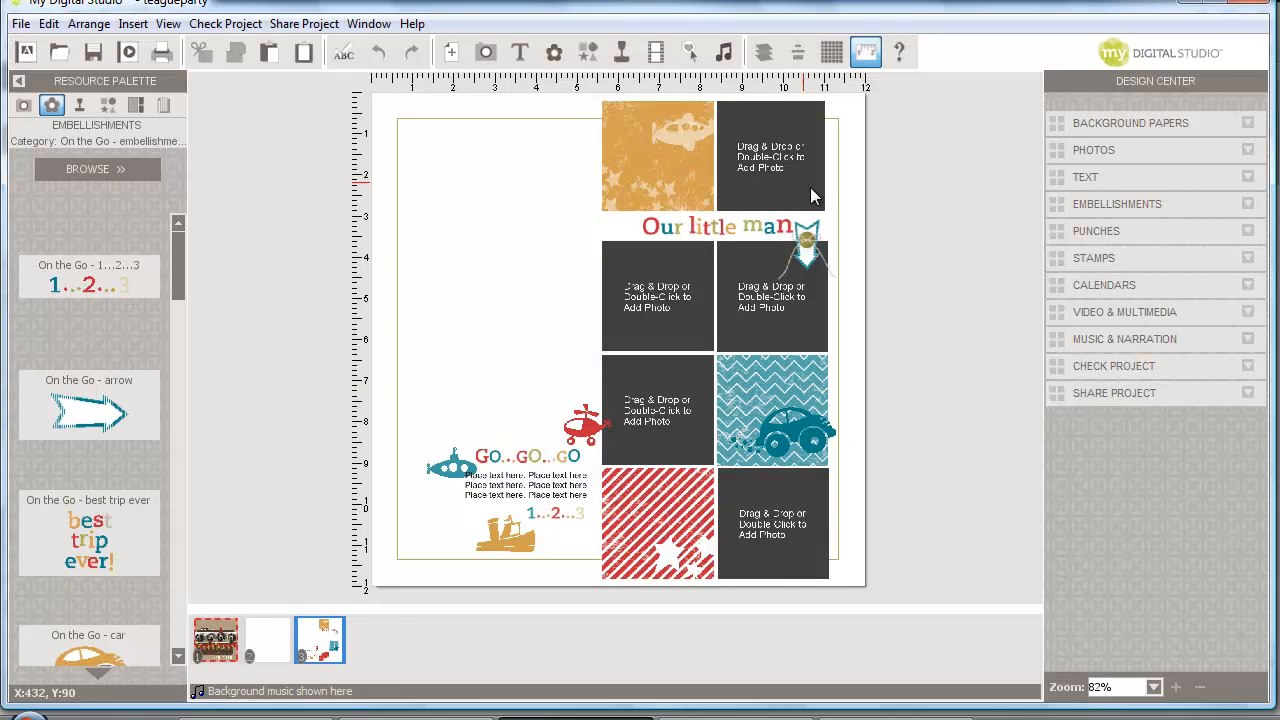
Step: Place the On the Go arrow, best trip ever and car embellishments on the blank second page
left_click(261, 637)
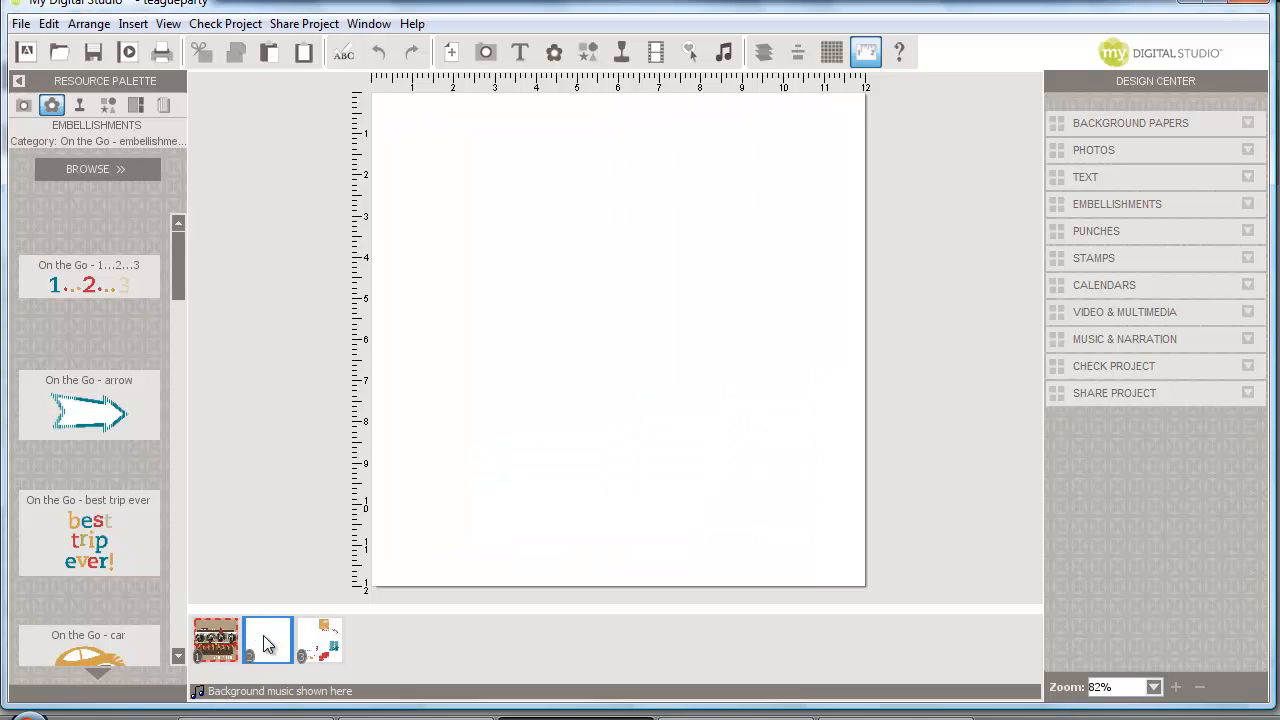
left_click_drag(113, 422, 546, 335)
left_click_drag(176, 509, 785, 375)
left_click_drag(751, 331, 701, 263)
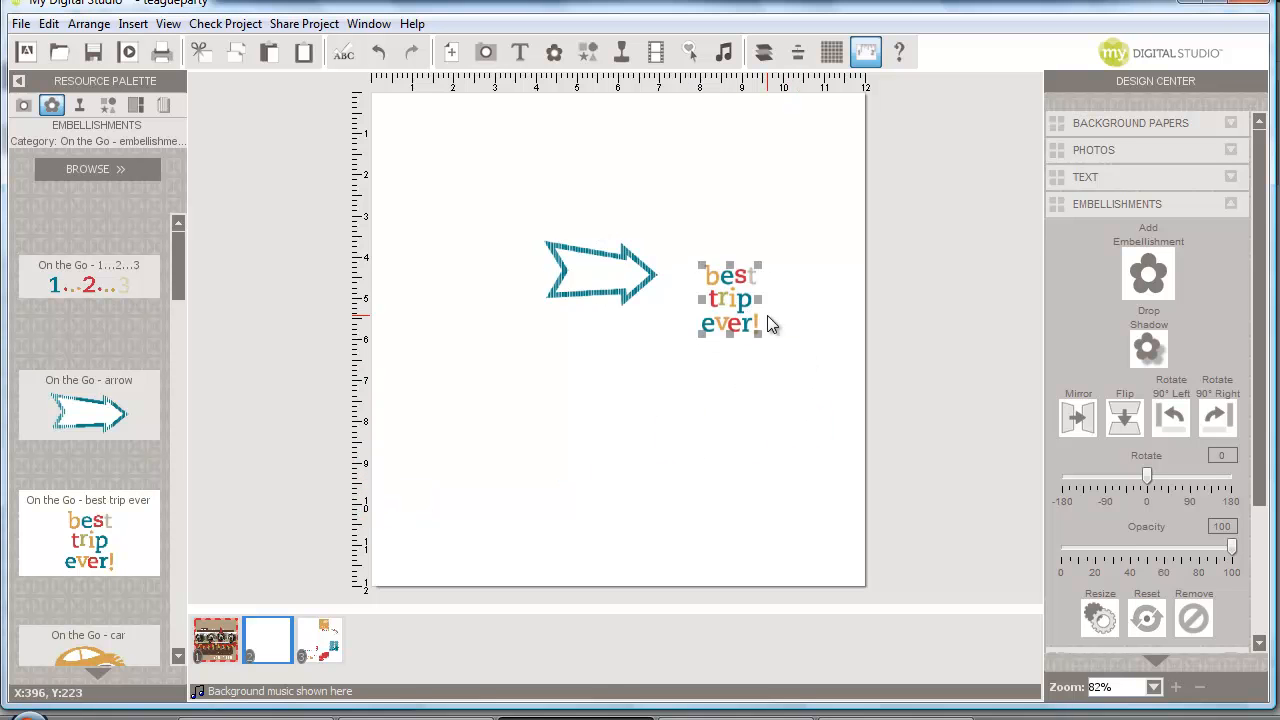
left_click_drag(110, 648, 610, 415)
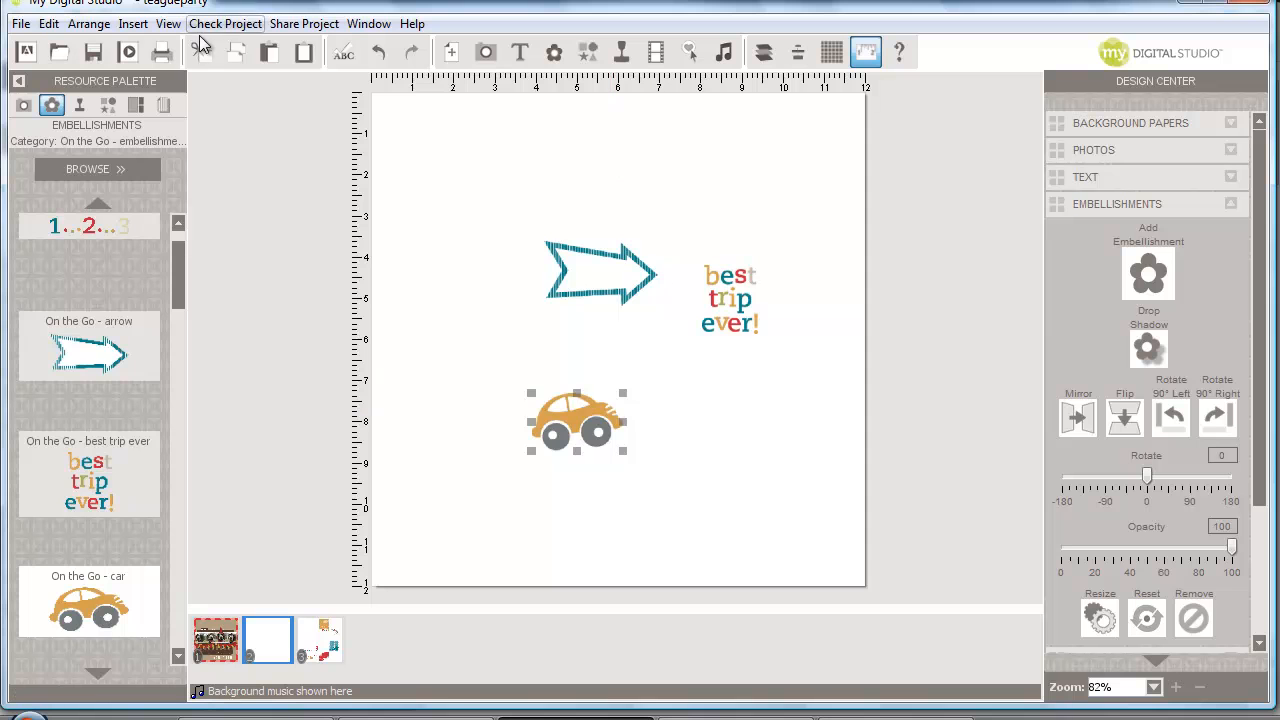
Step: Load the On the Go stamps category from the Designer Kits into the resource palette
left_click(85, 110)
left_click(97, 195)
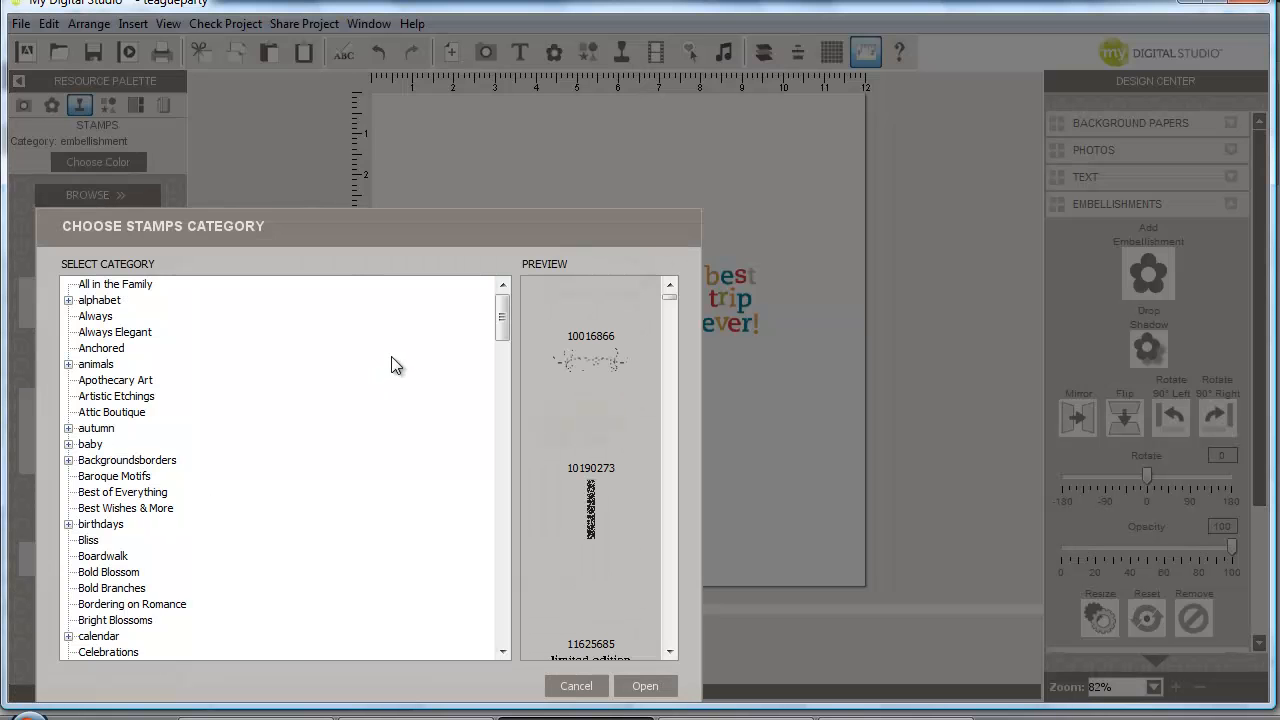
left_click_drag(500, 318, 519, 650)
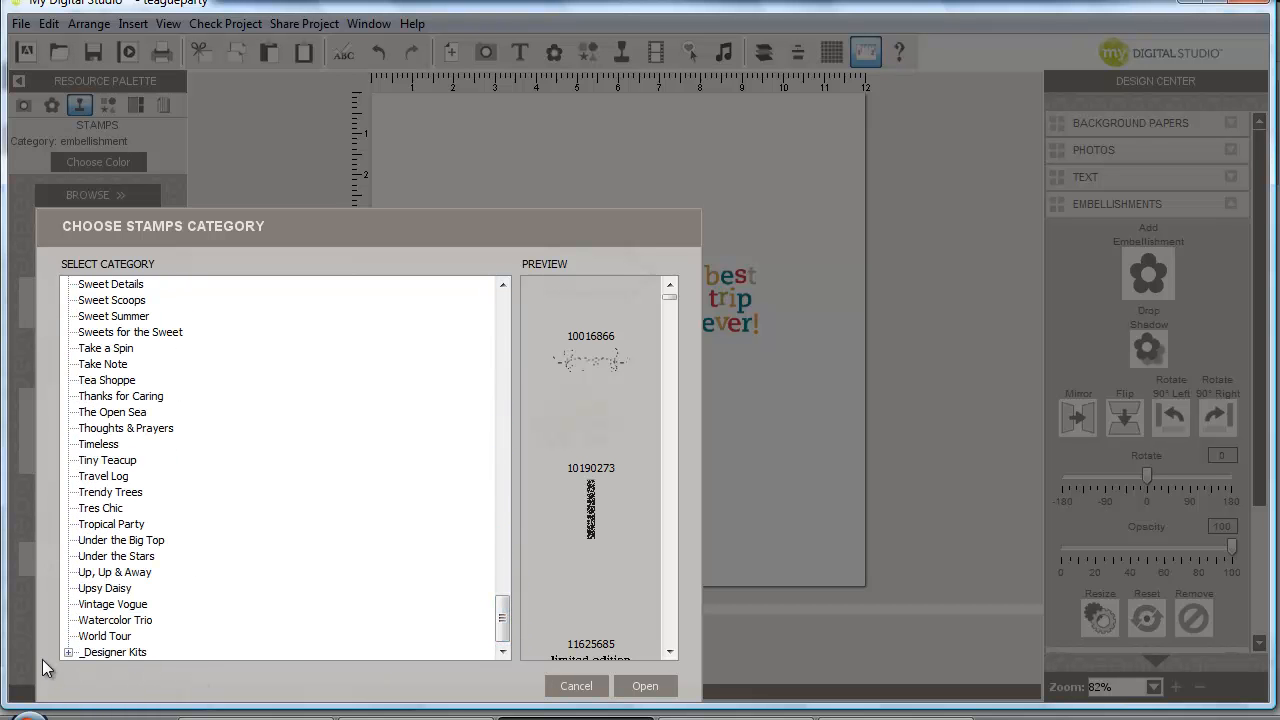
left_click(68, 652)
scroll(500, 600, "down", 2)
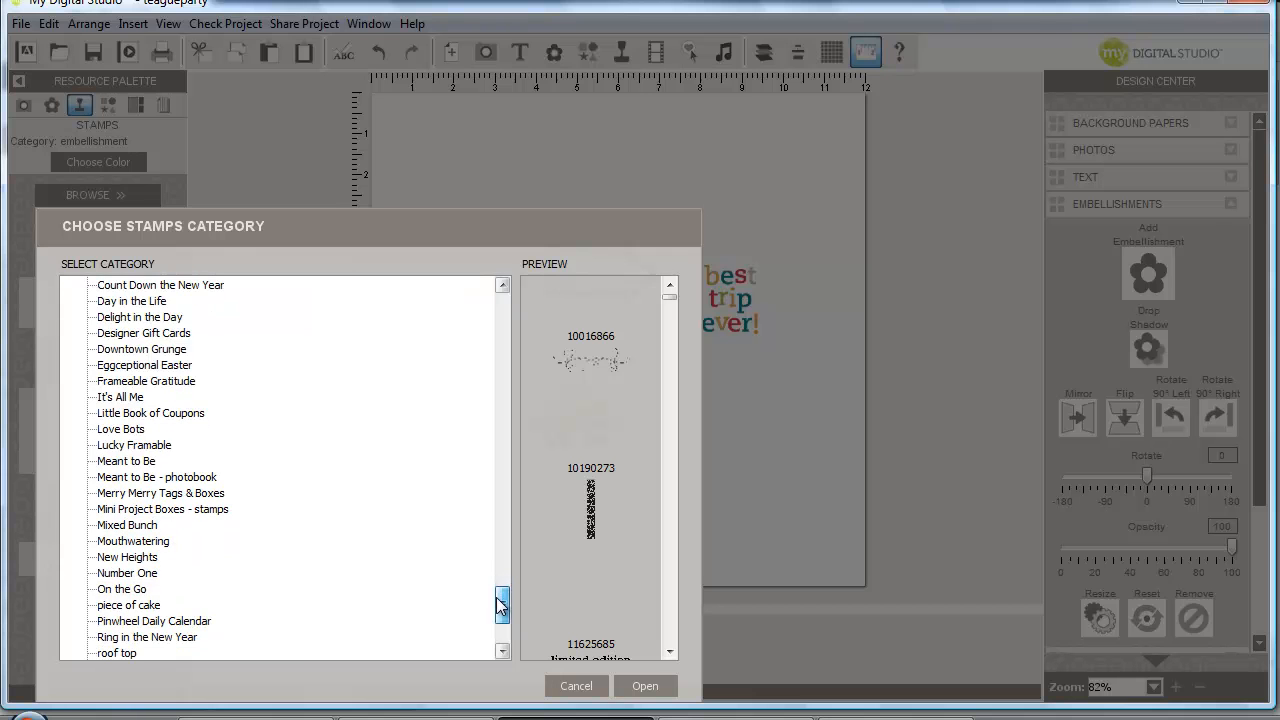
left_click(140, 590)
left_click(660, 688)
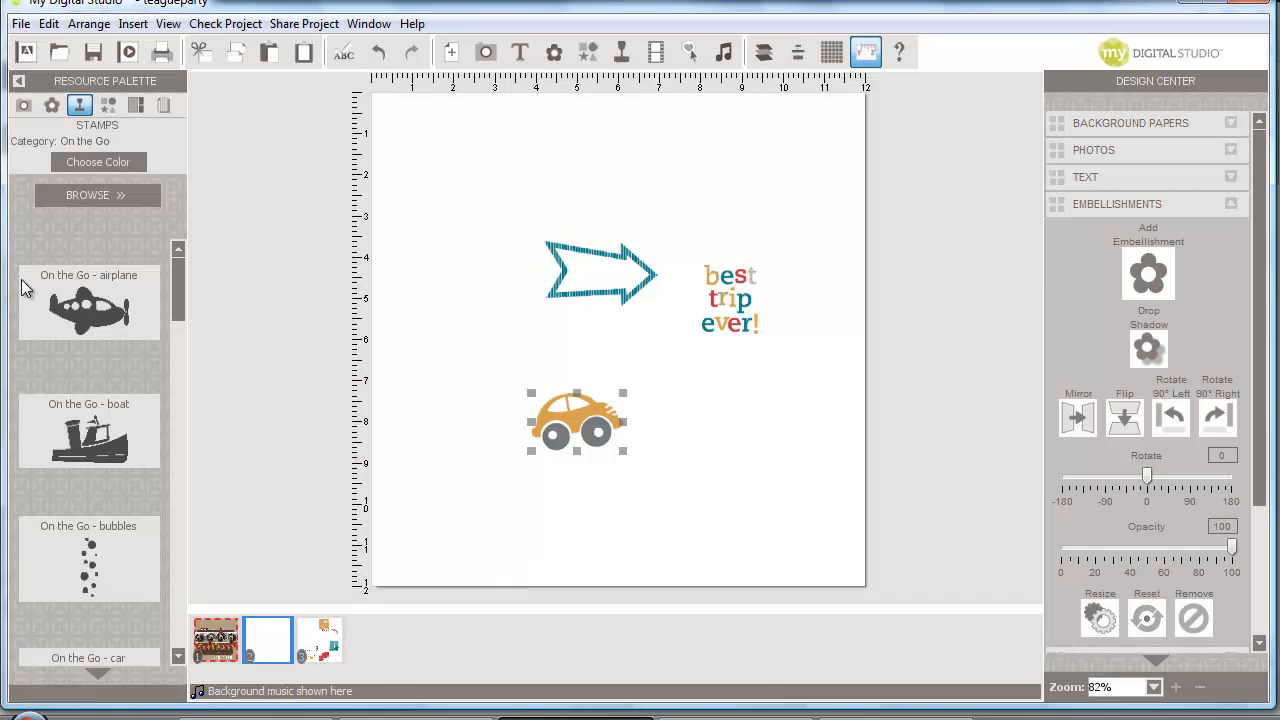
Step: Arrange the On the Go airplane and boat stamps on the page's upper left and move the arrow to its upper right
left_click_drag(25, 288, 503, 152)
left_click_drag(116, 451, 457, 281)
left_click_drag(622, 280, 744, 192)
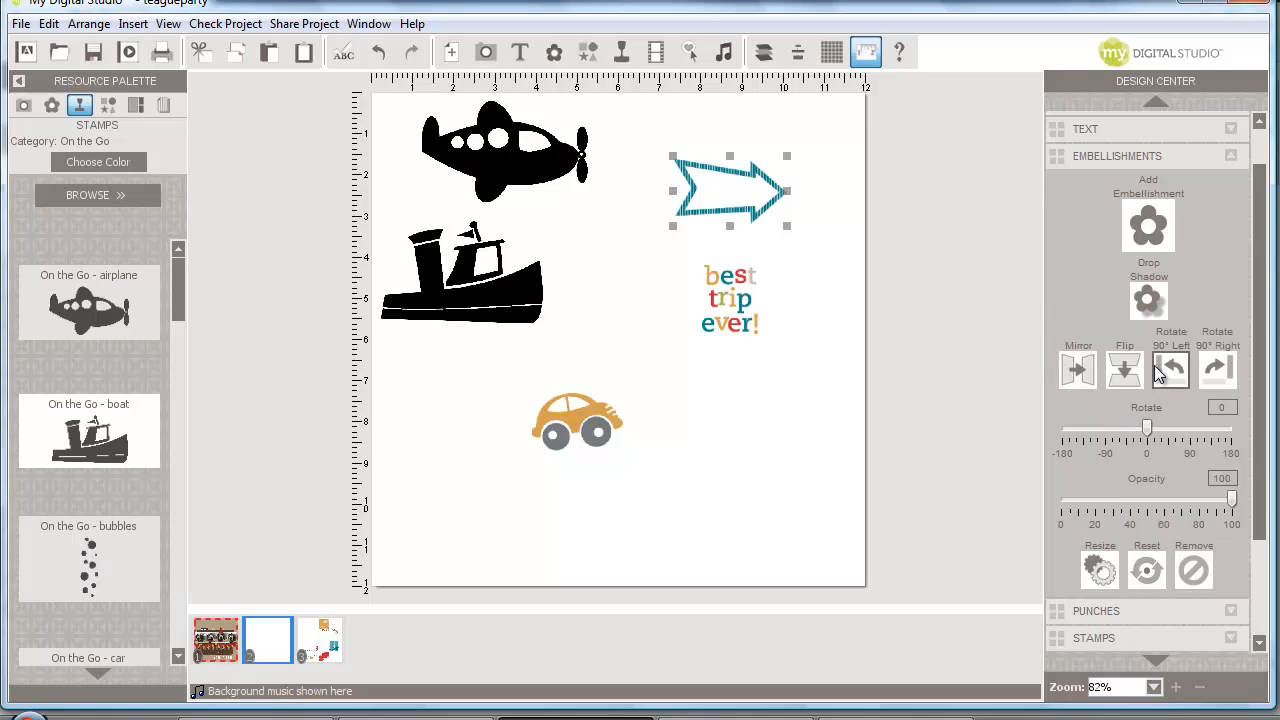
left_click(508, 145)
left_click_drag(508, 145, 529, 160)
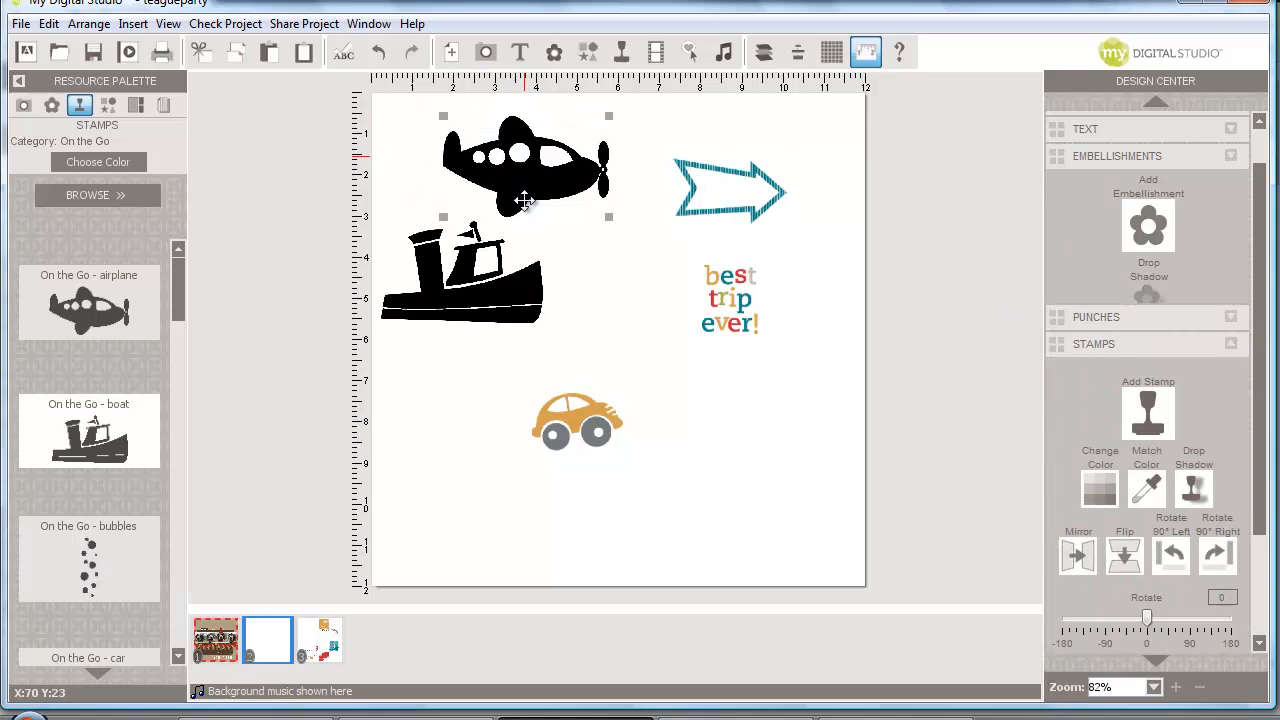
left_click(505, 280)
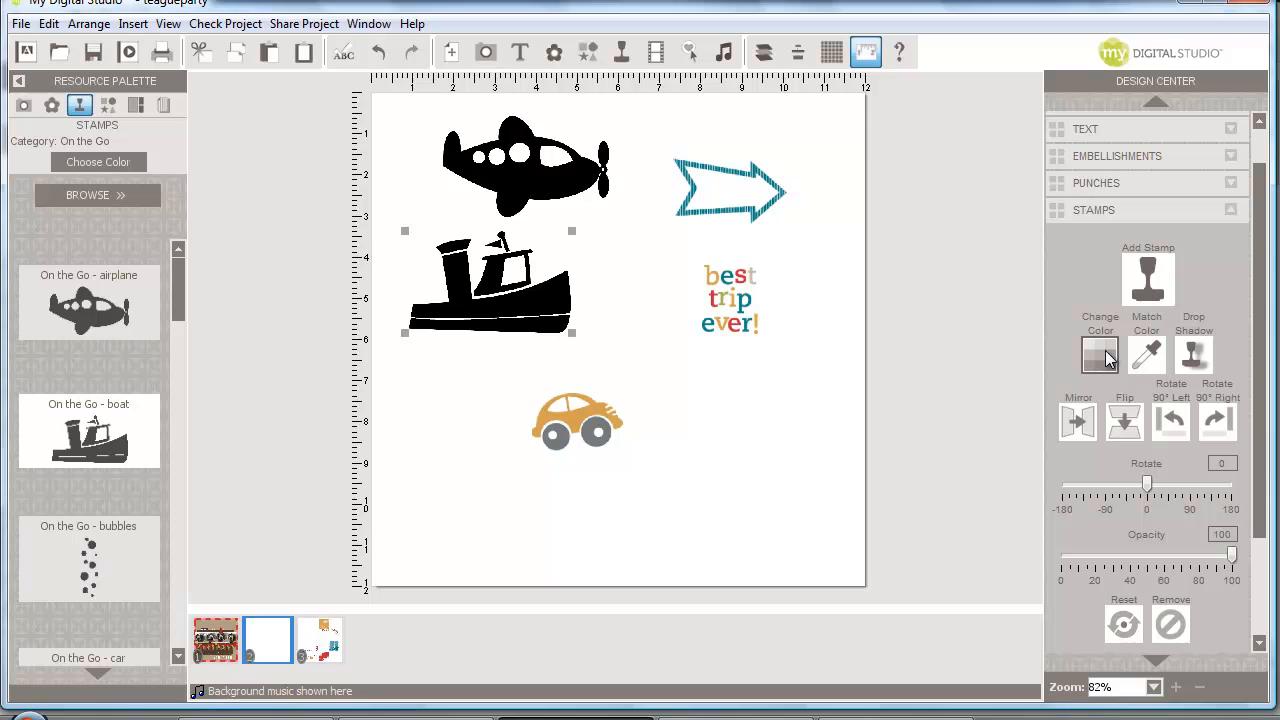
Step: Add the On the Go bubbles stamp below the boat, the car stamp at the lower right and the cloud stamp near the page bottom
left_click_drag(84, 556, 440, 402)
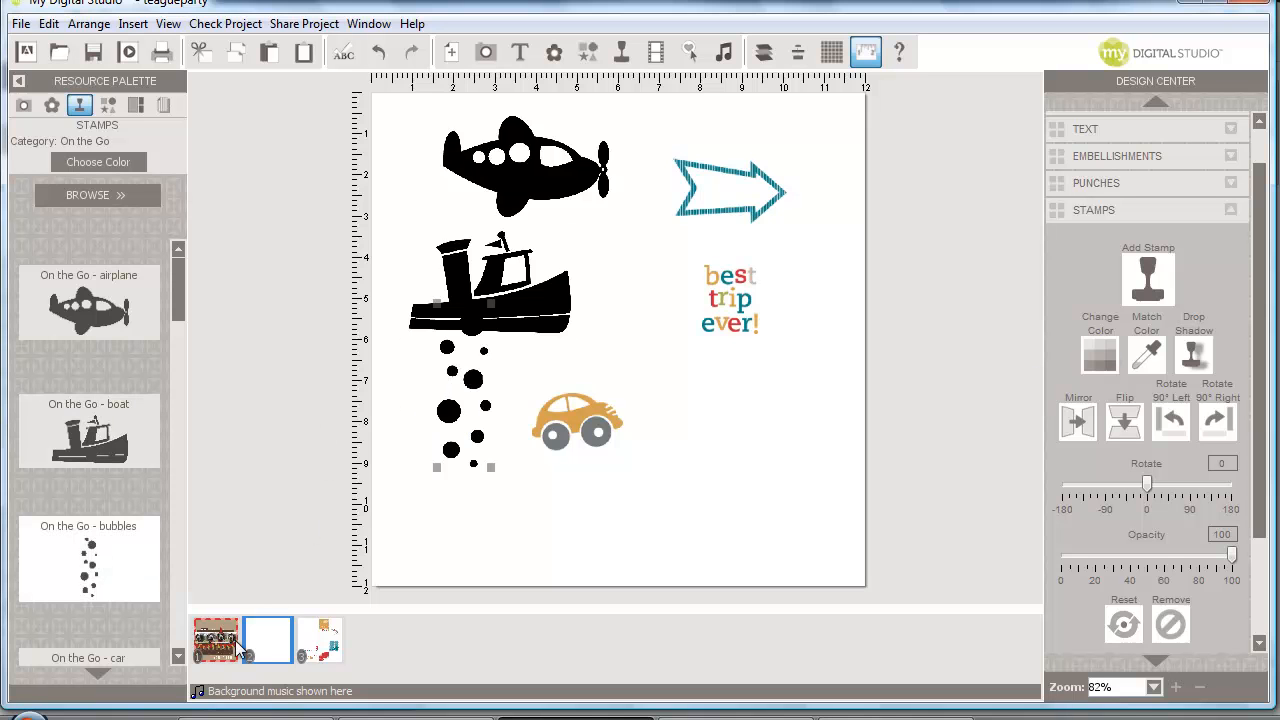
left_click(178, 656)
left_click(178, 656)
left_click_drag(96, 441, 803, 425)
left_click_drag(96, 568, 660, 535)
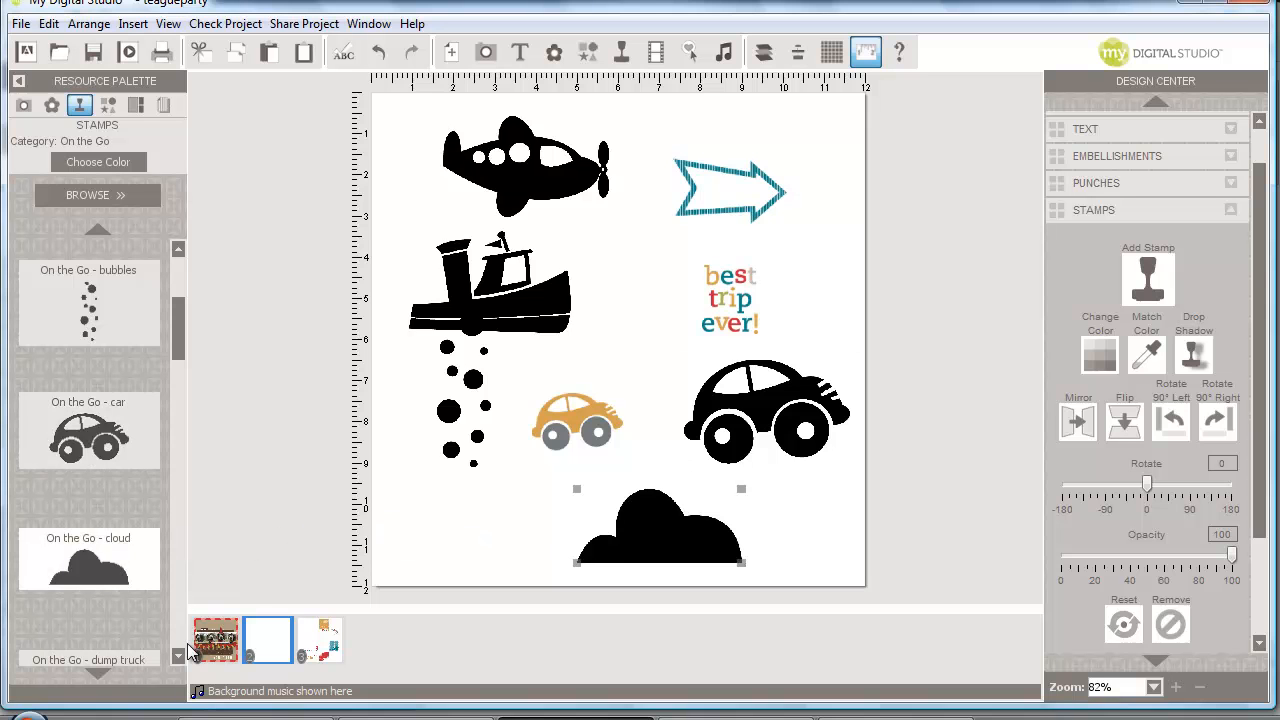
left_click(178, 656)
left_click(178, 656)
Step: Load the On the Go - designer series paper category from the Designer Kits under Designer Series Paper as background papers
left_click(164, 104)
left_click(89, 189)
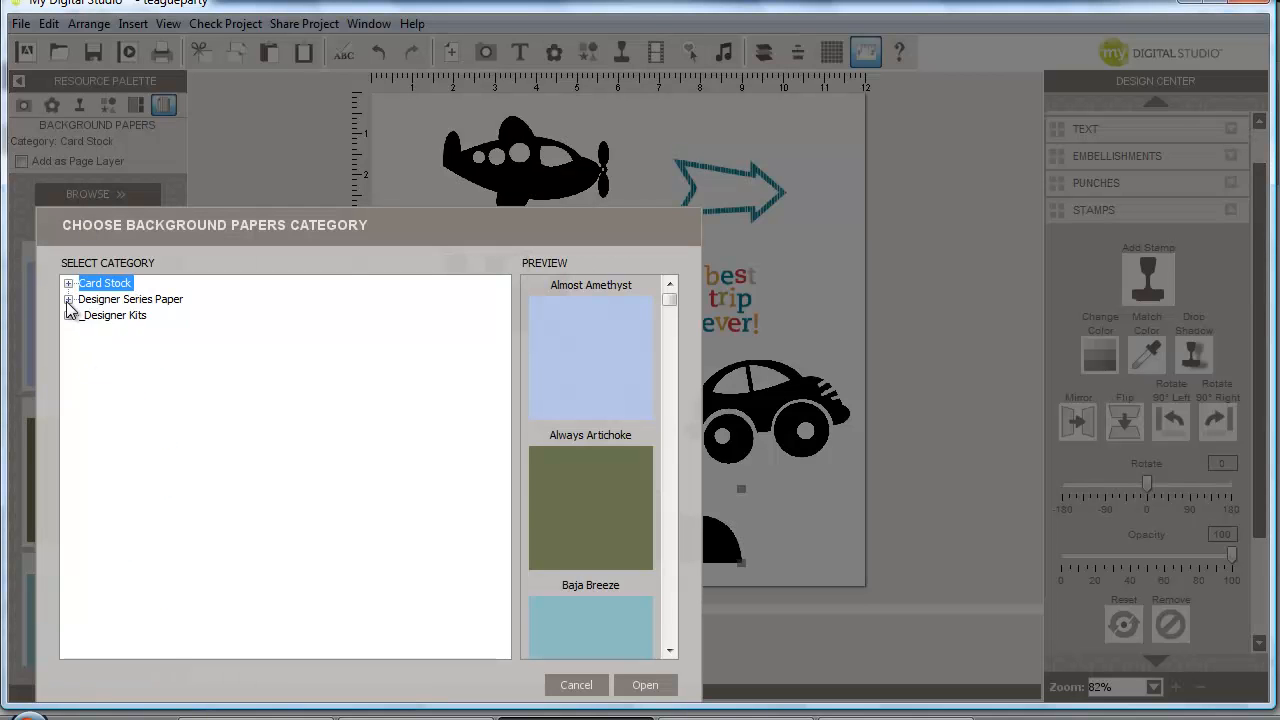
left_click(68, 299)
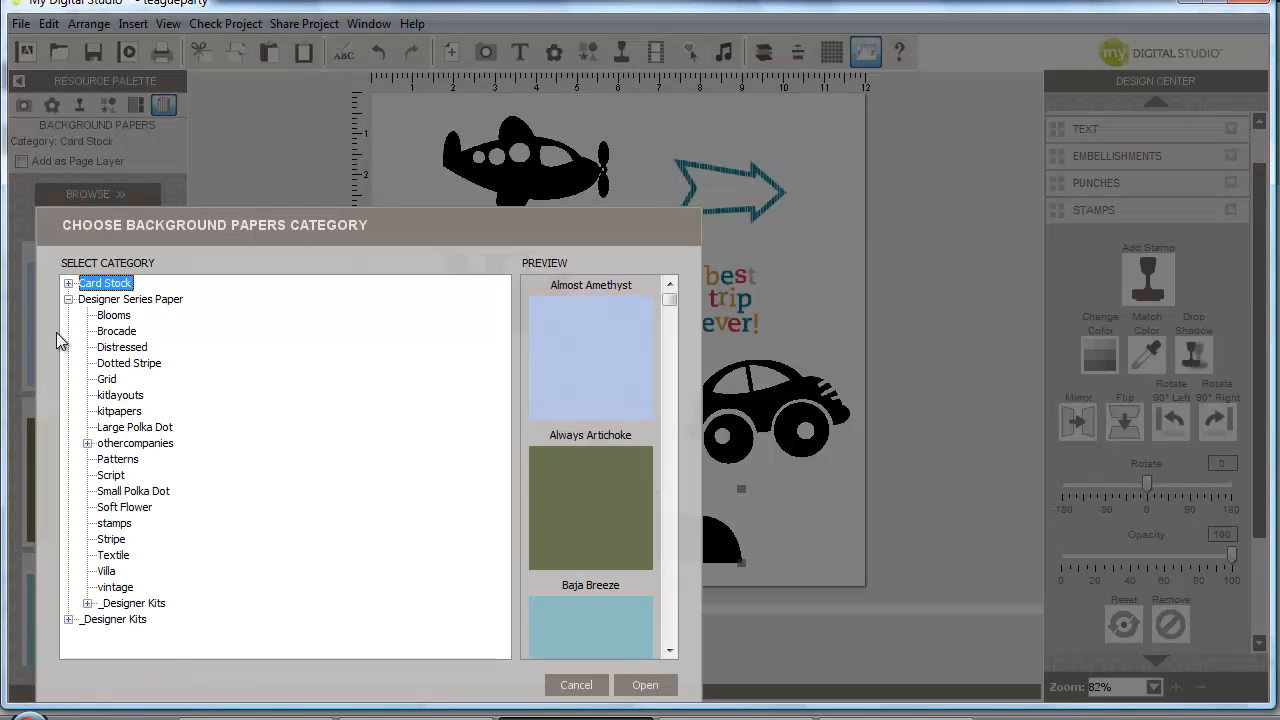
left_click(87, 603)
scroll(499, 610, "down", 15)
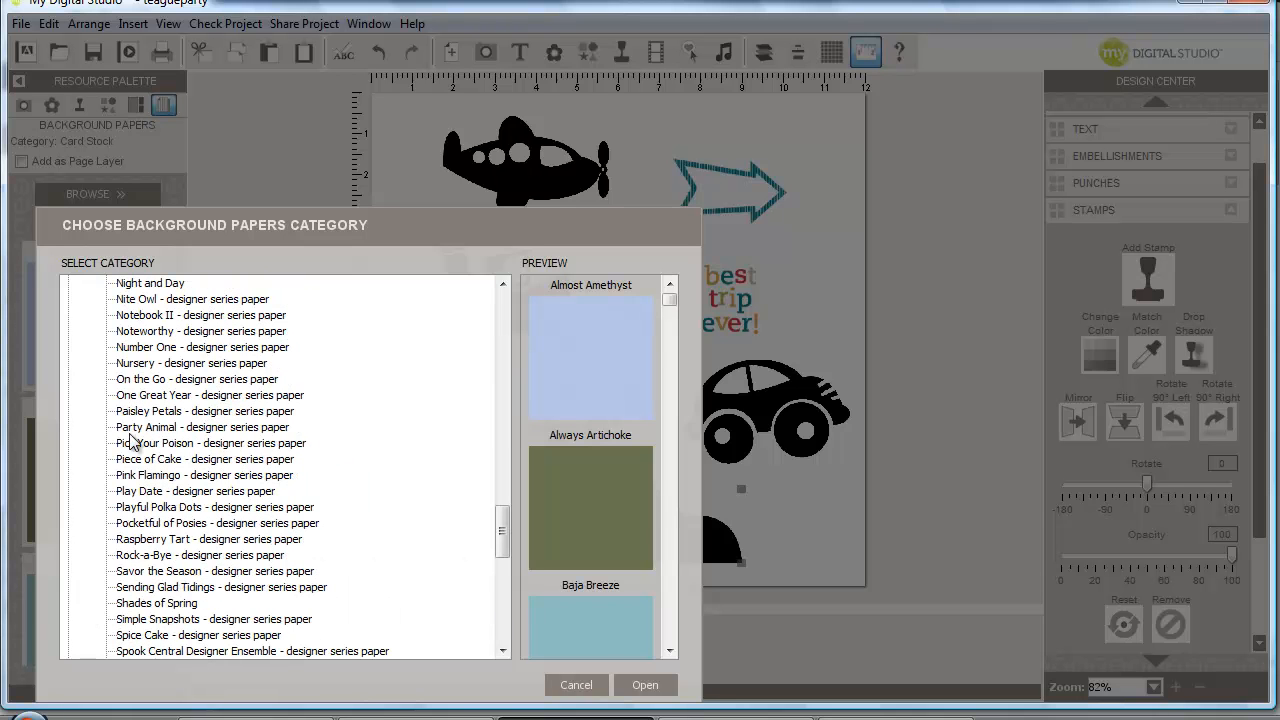
left_click(148, 380)
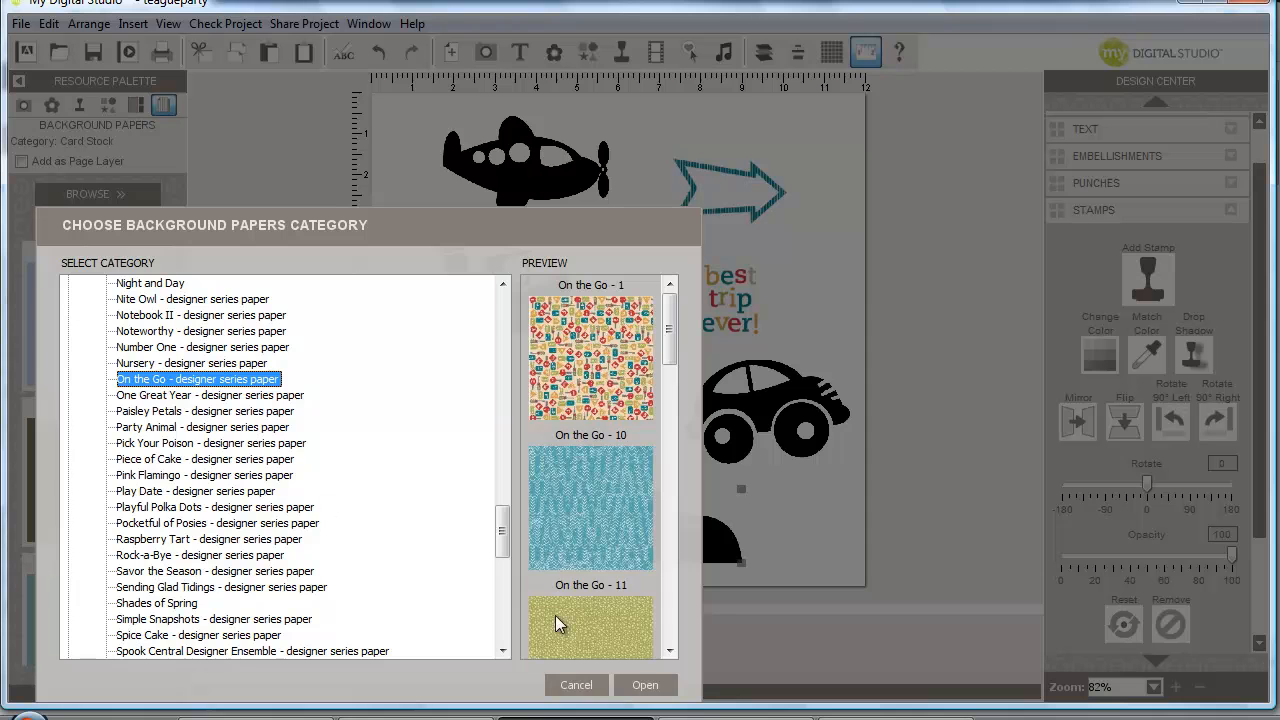
left_click(645, 685)
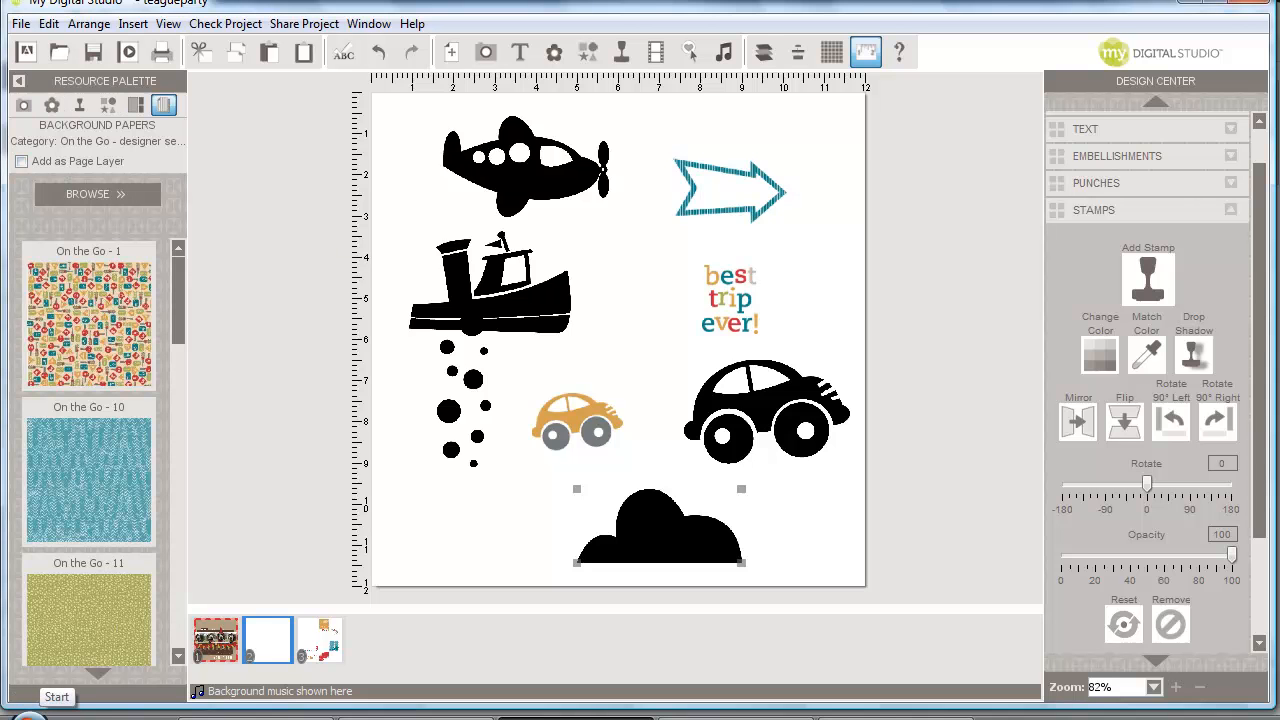
Step: Switch to Windows Explorer and open the Components folder of My Digital Studio in Program Files (x86) on the C: drive
left_click(28, 714)
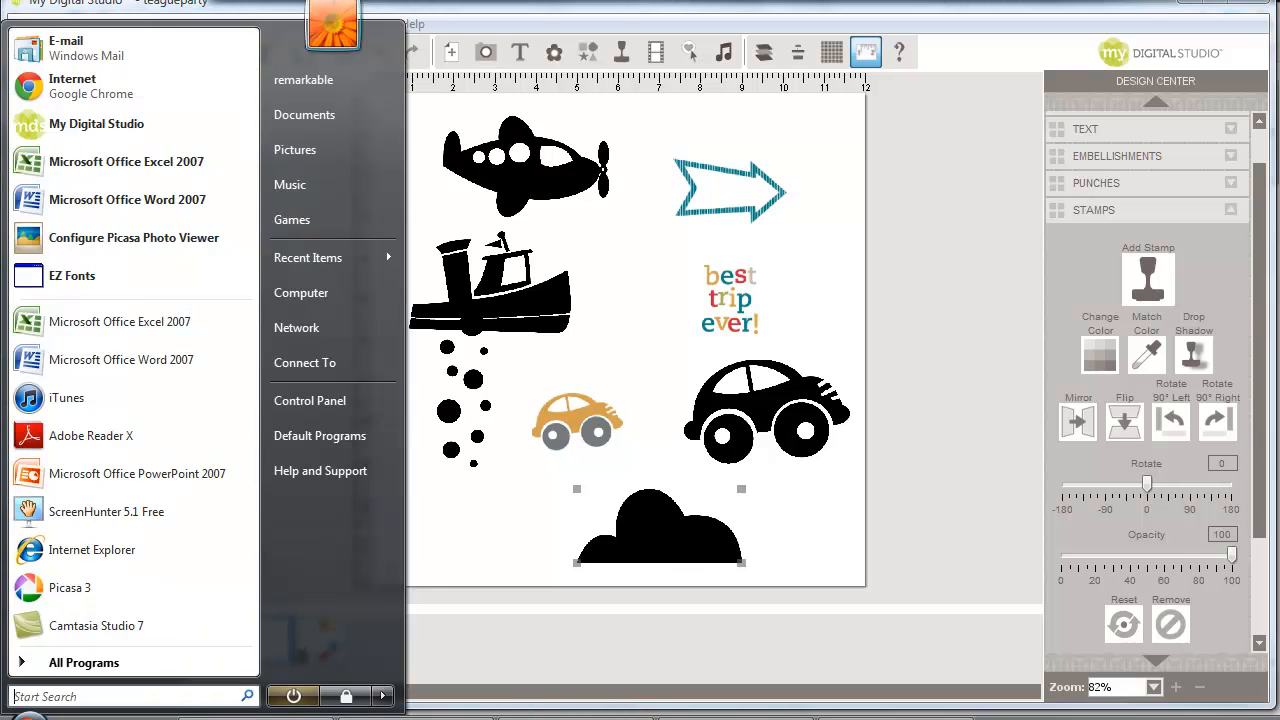
left_click(324, 306)
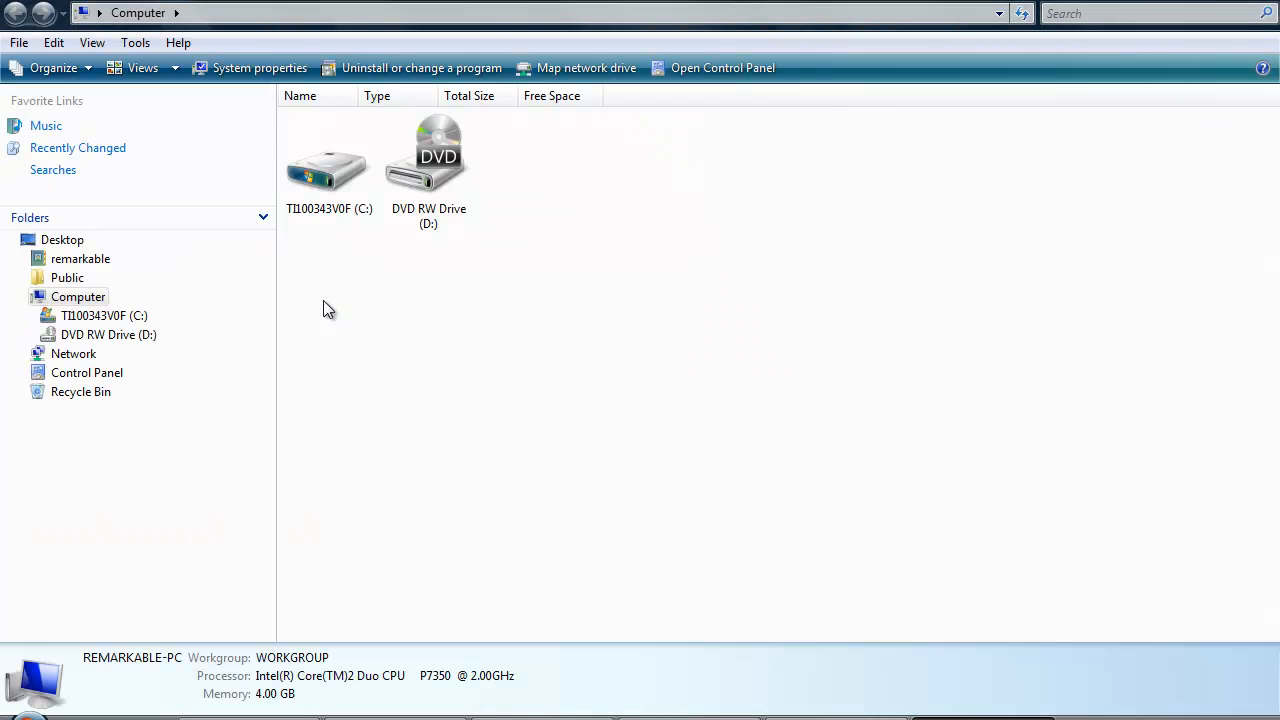
double_click(335, 172)
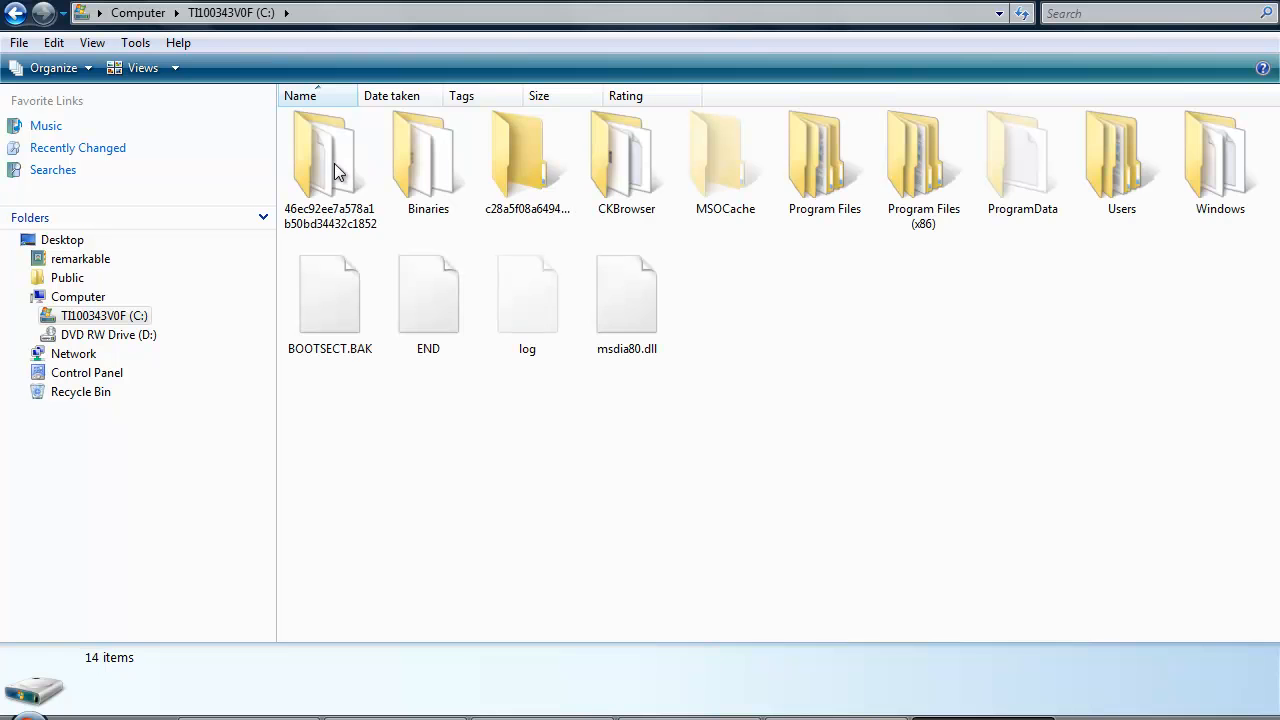
double_click(909, 192)
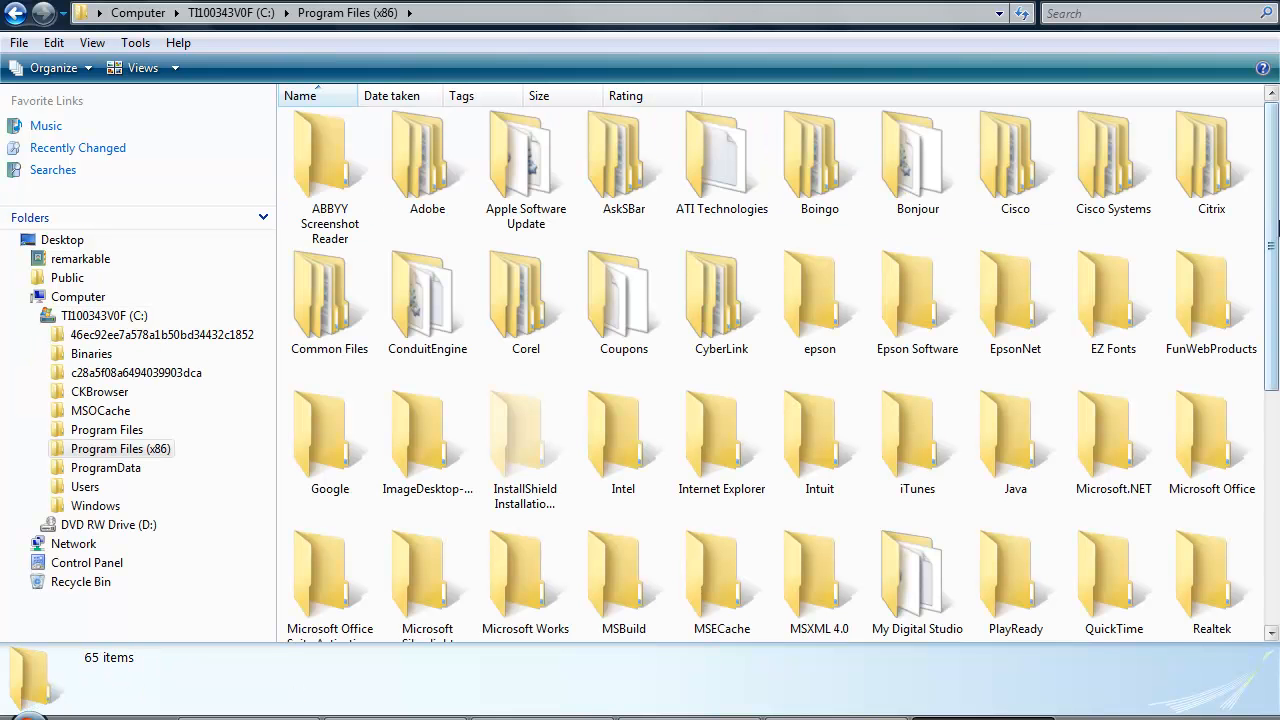
left_click_drag(1270, 225, 1138, 390)
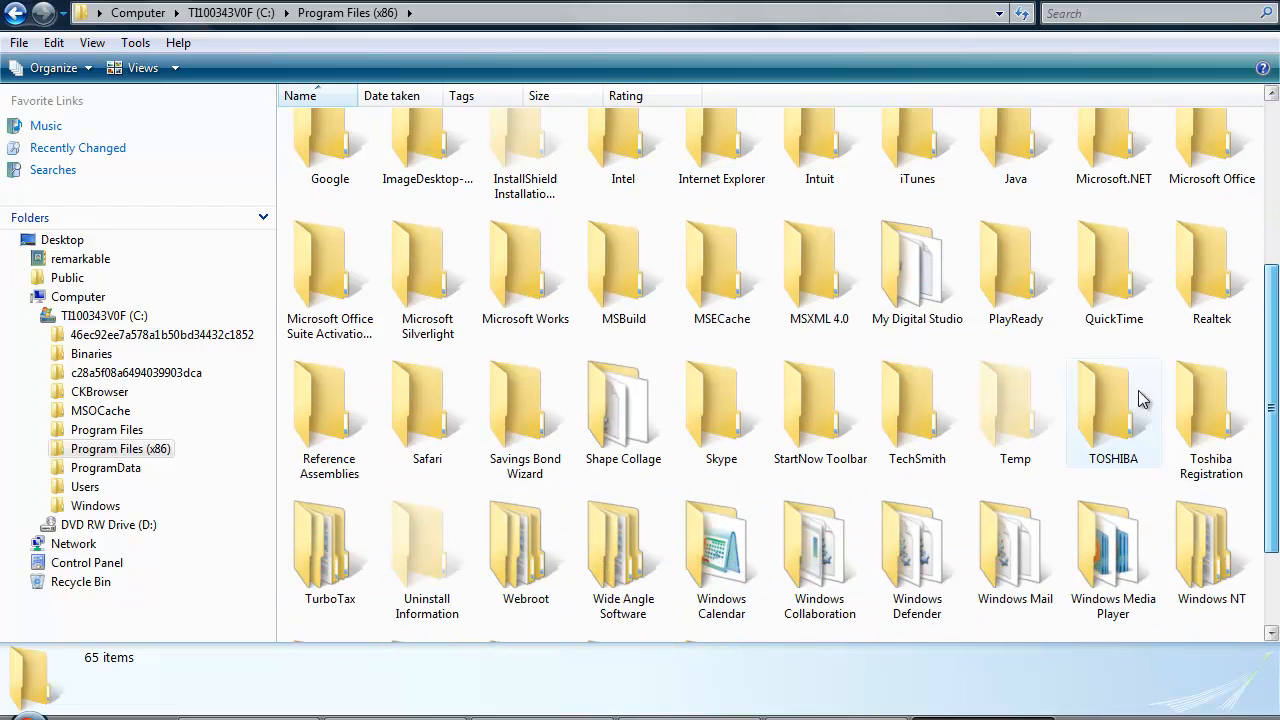
double_click(920, 265)
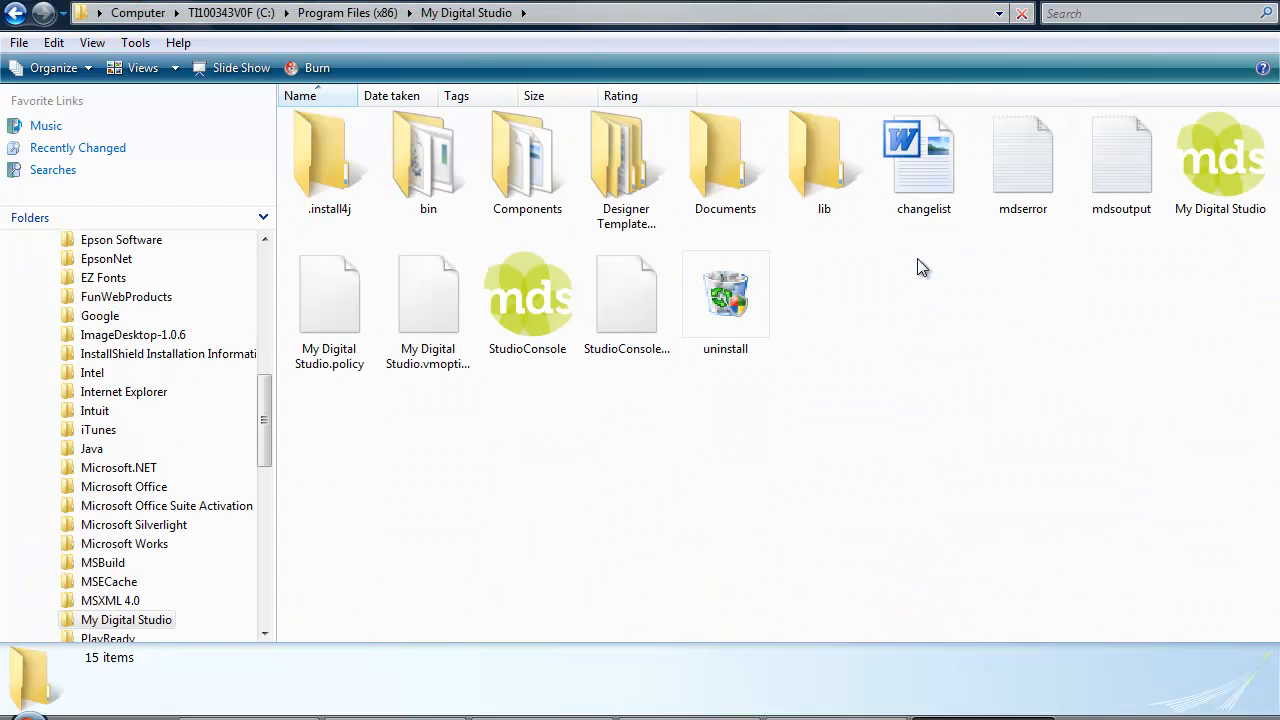
double_click(510, 142)
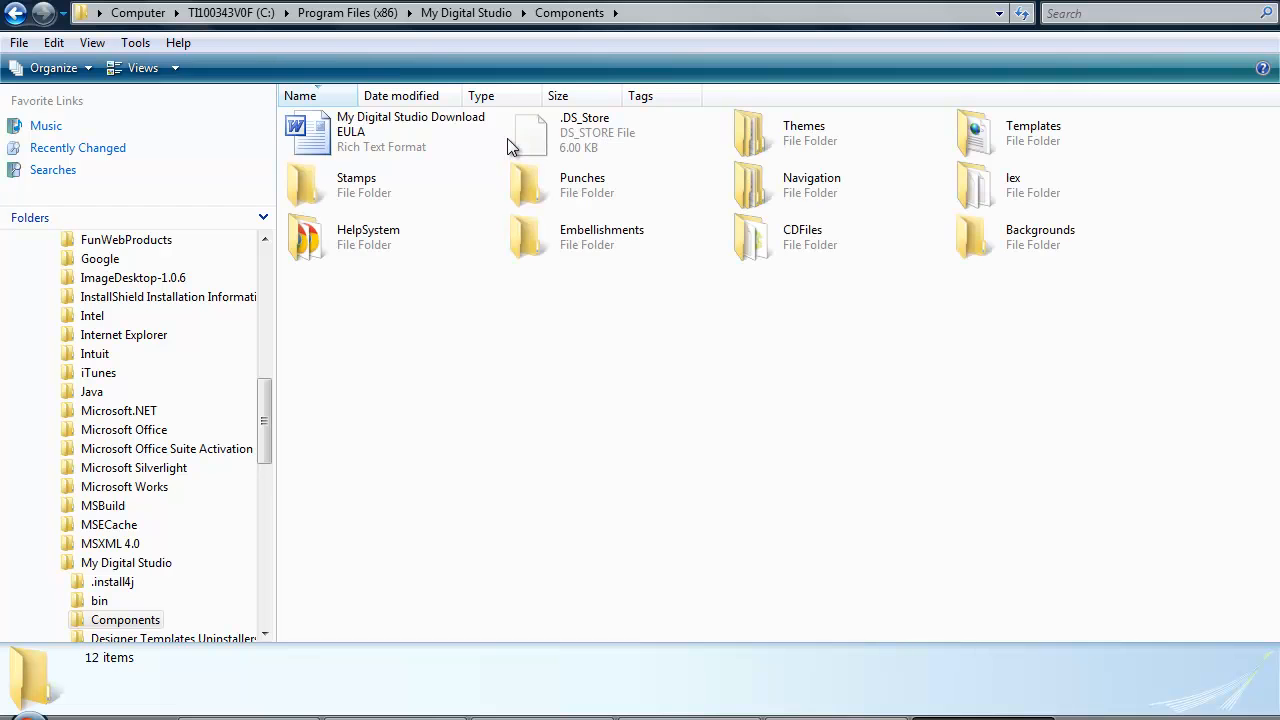
Step: Look inside the Designer folder under Themes > Square and return to the Square folder
double_click(790, 127)
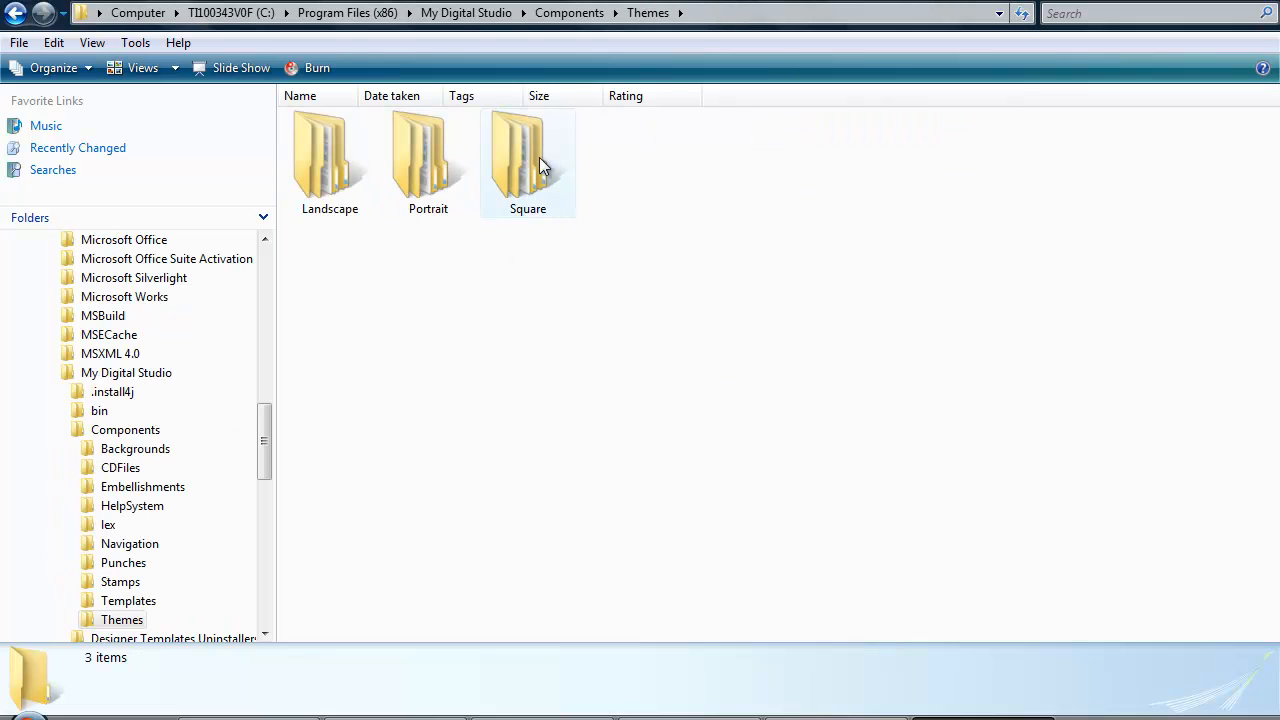
double_click(533, 165)
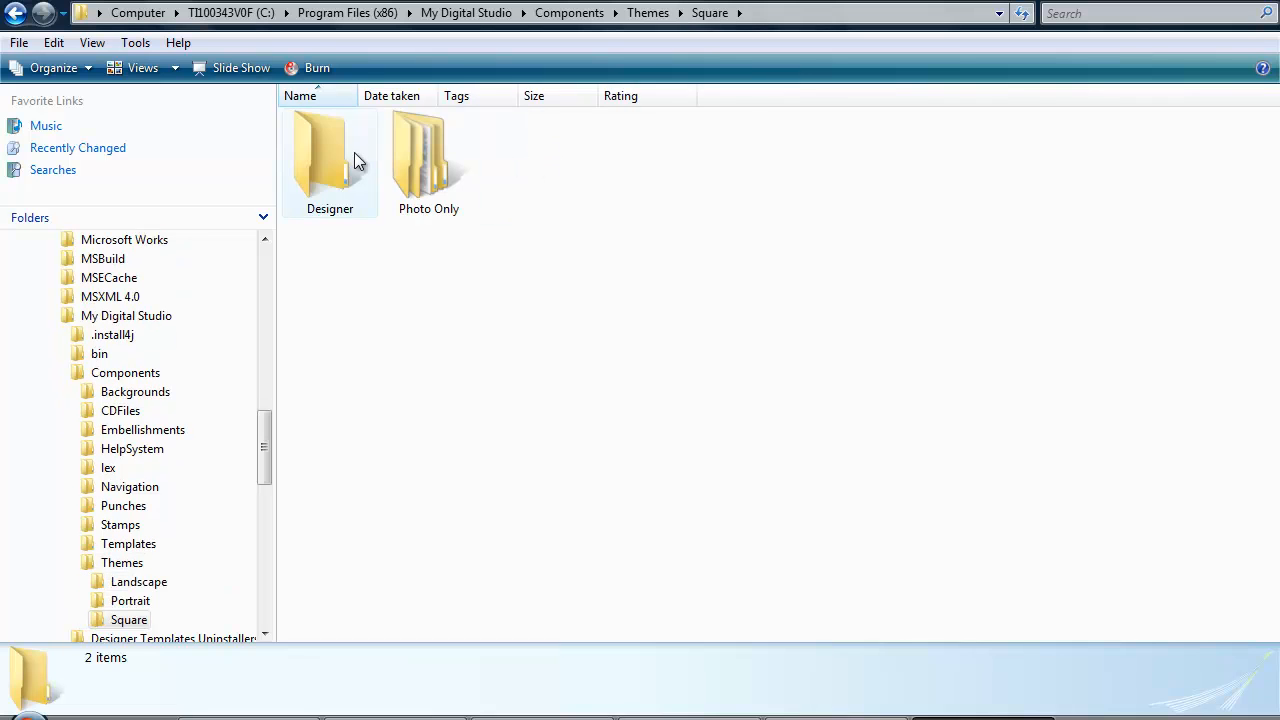
double_click(324, 156)
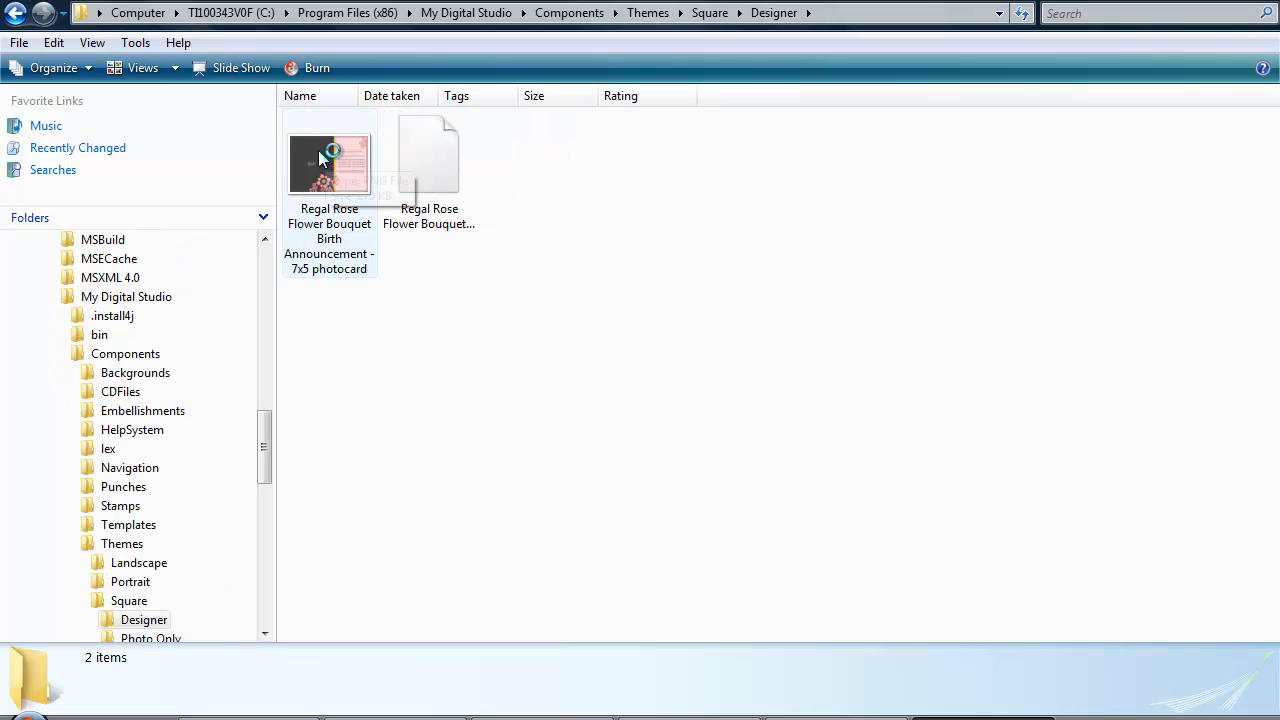
left_click(14, 13)
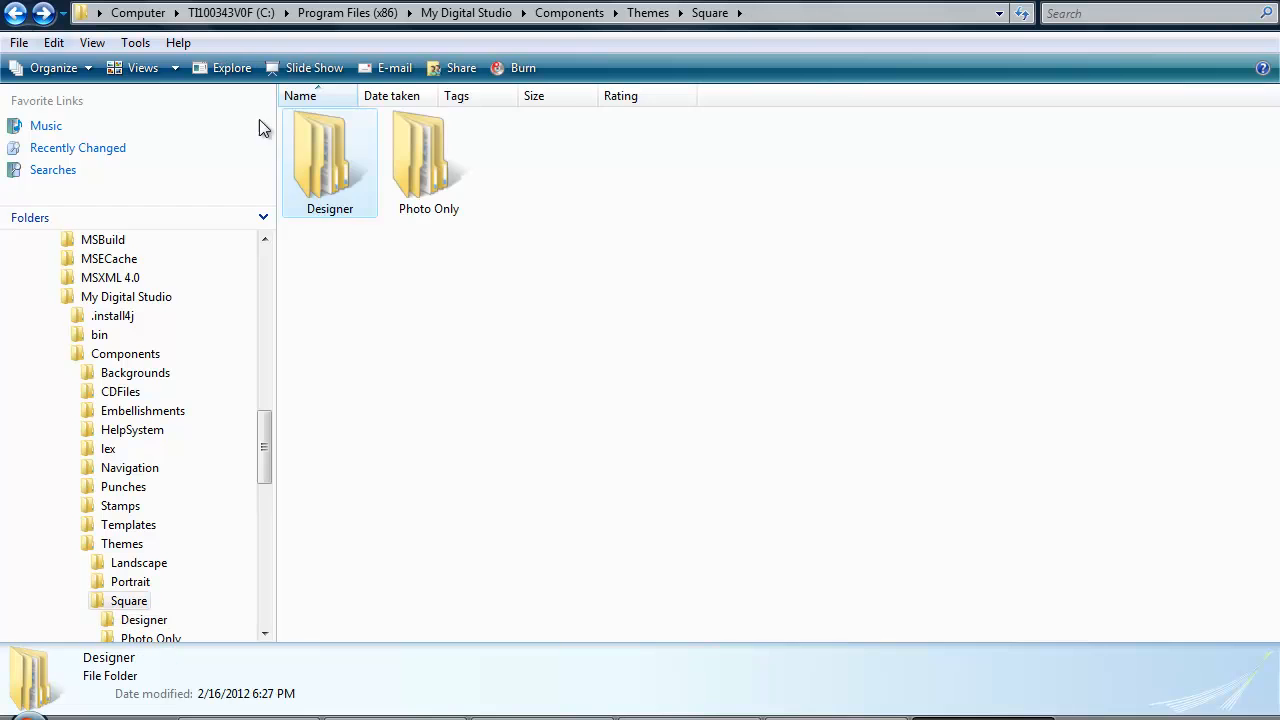
Step: Open the objects folder of Neutral Delightful Digital Tape - 8x8 page designer template under Themes > Square > Designer
left_click(14, 13)
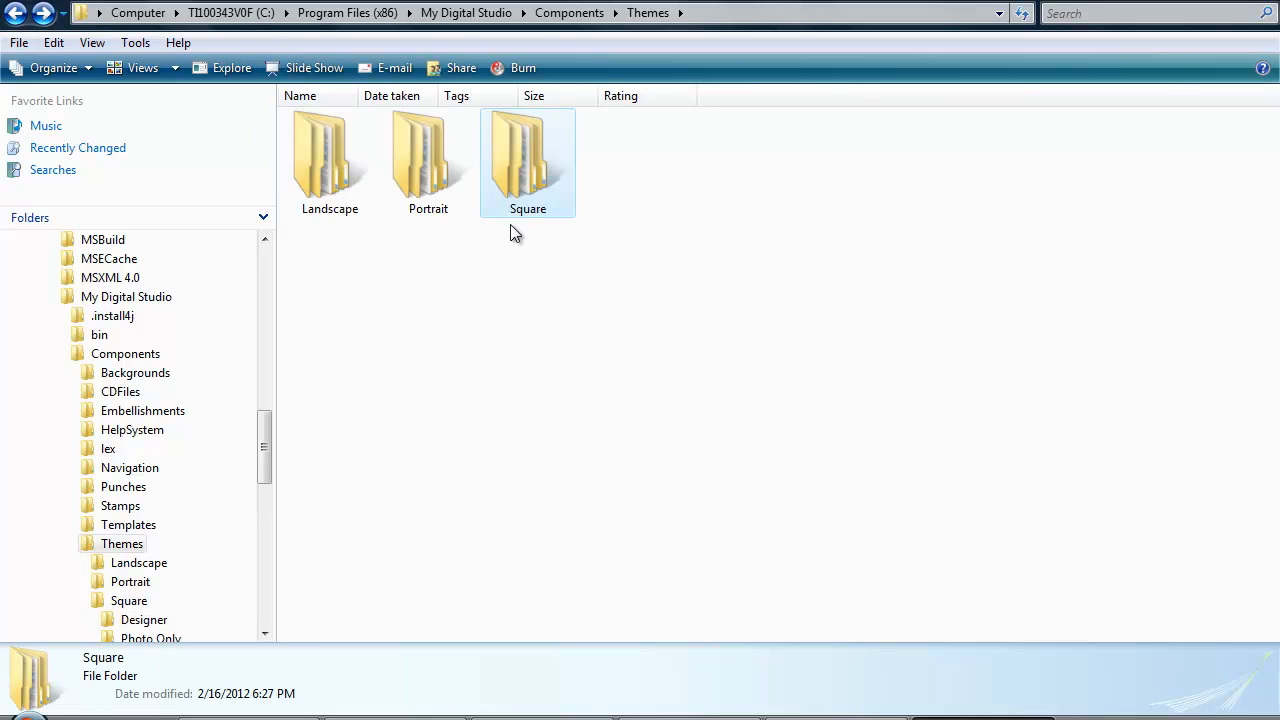
double_click(510, 155)
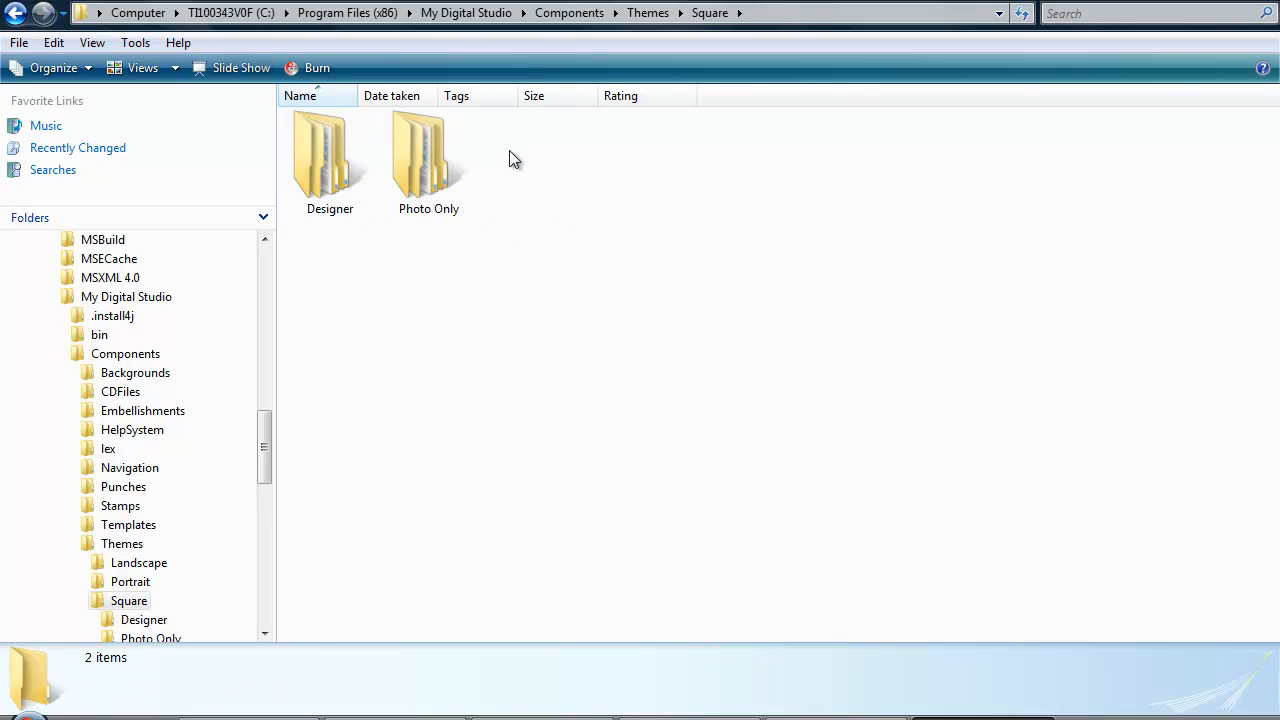
double_click(325, 149)
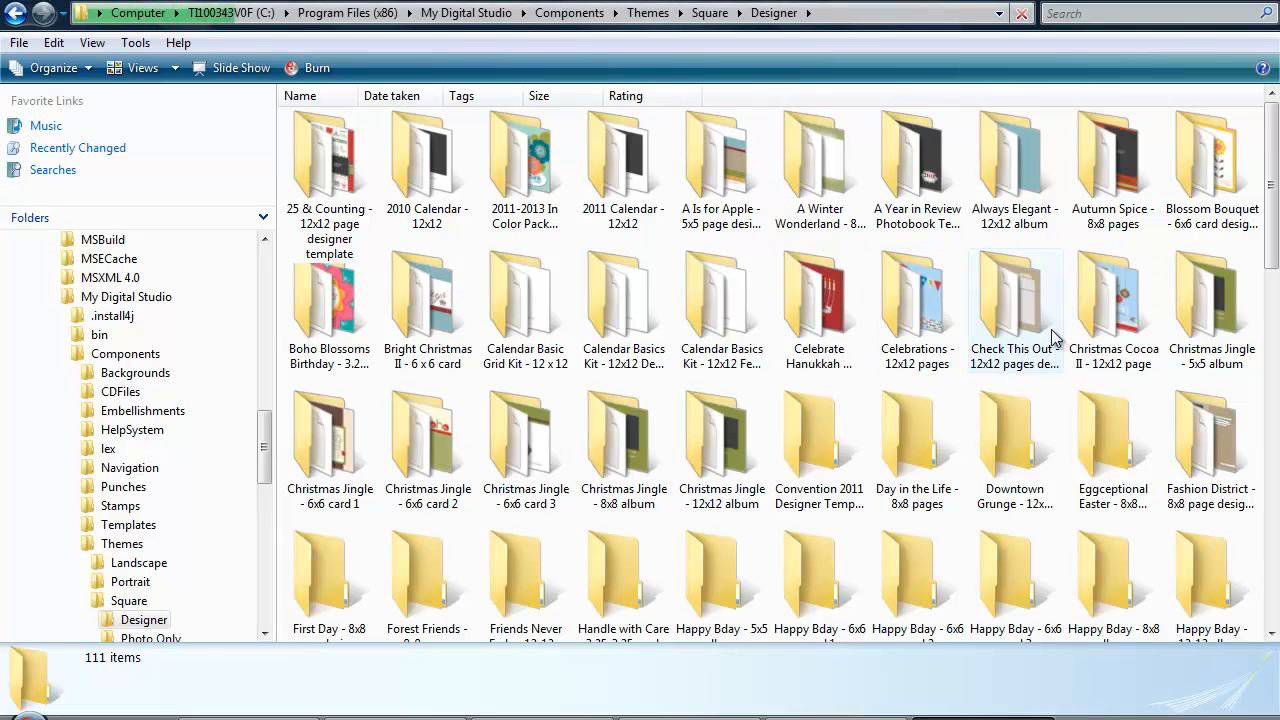
left_click_drag(1268, 196, 1268, 340)
double_click(1033, 393)
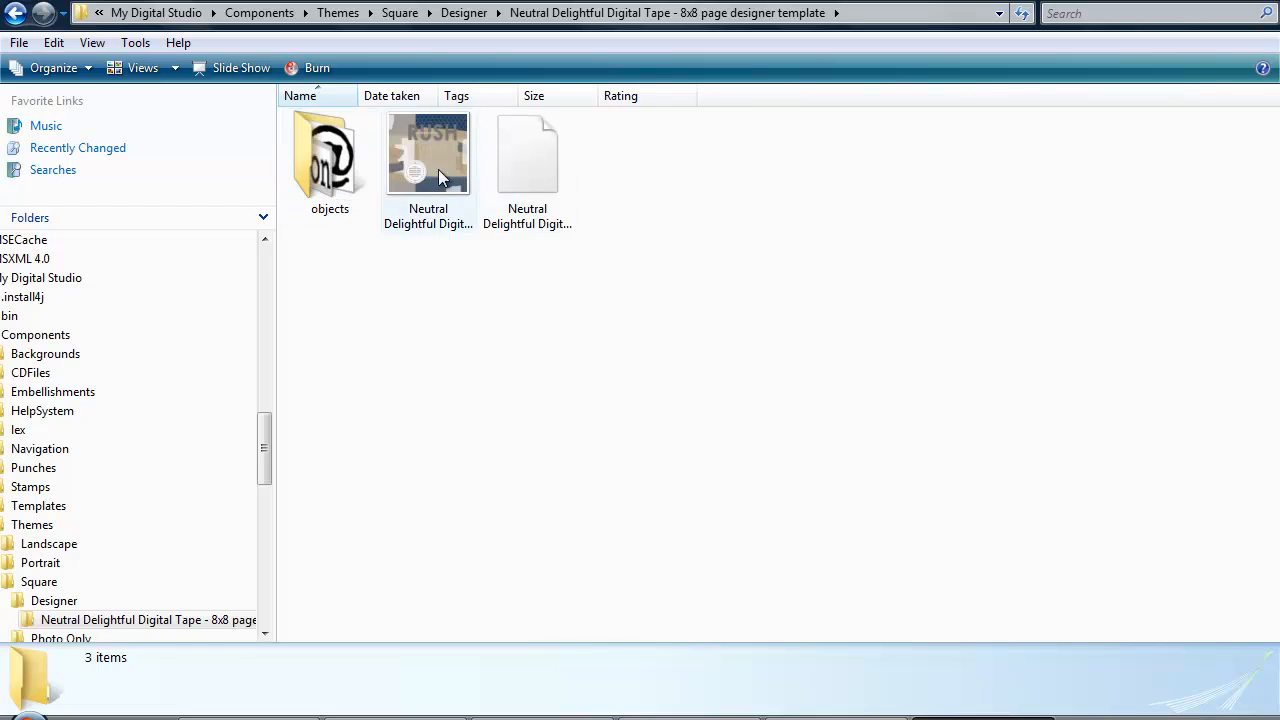
double_click(308, 152)
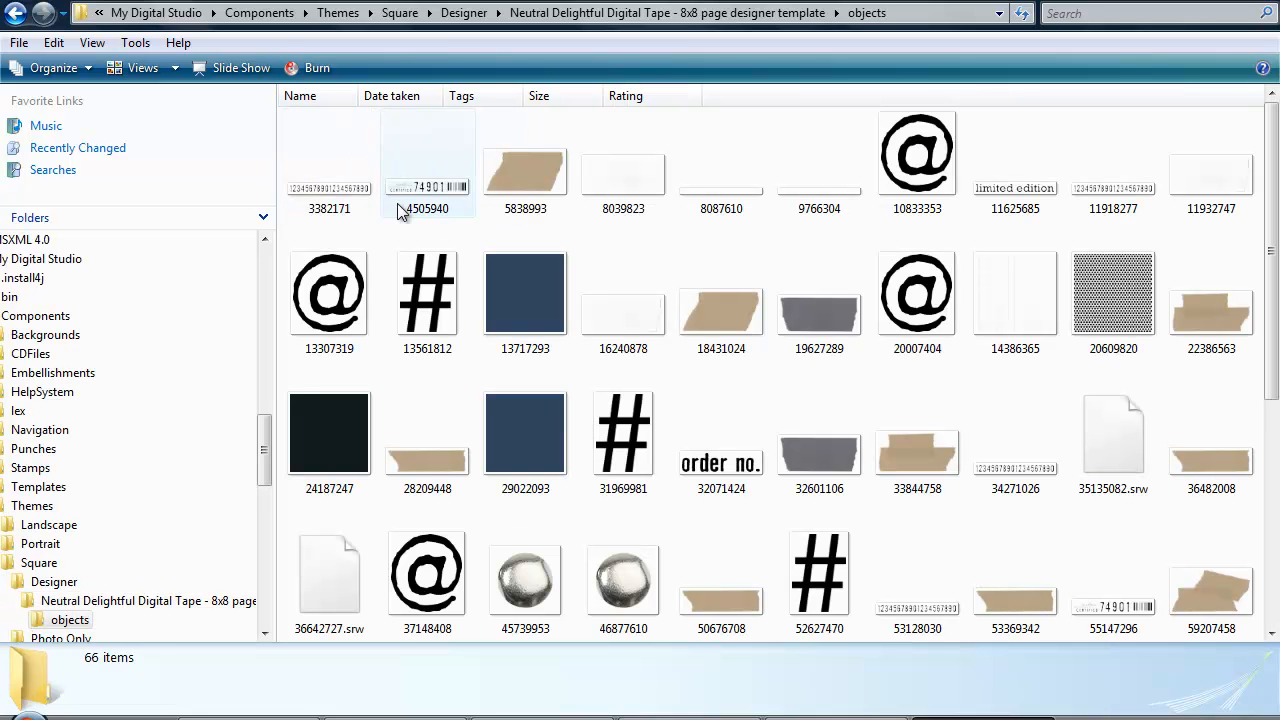
Step: Copy the 3382171 PNG image from the template's objects folder
mouse_move(947, 316)
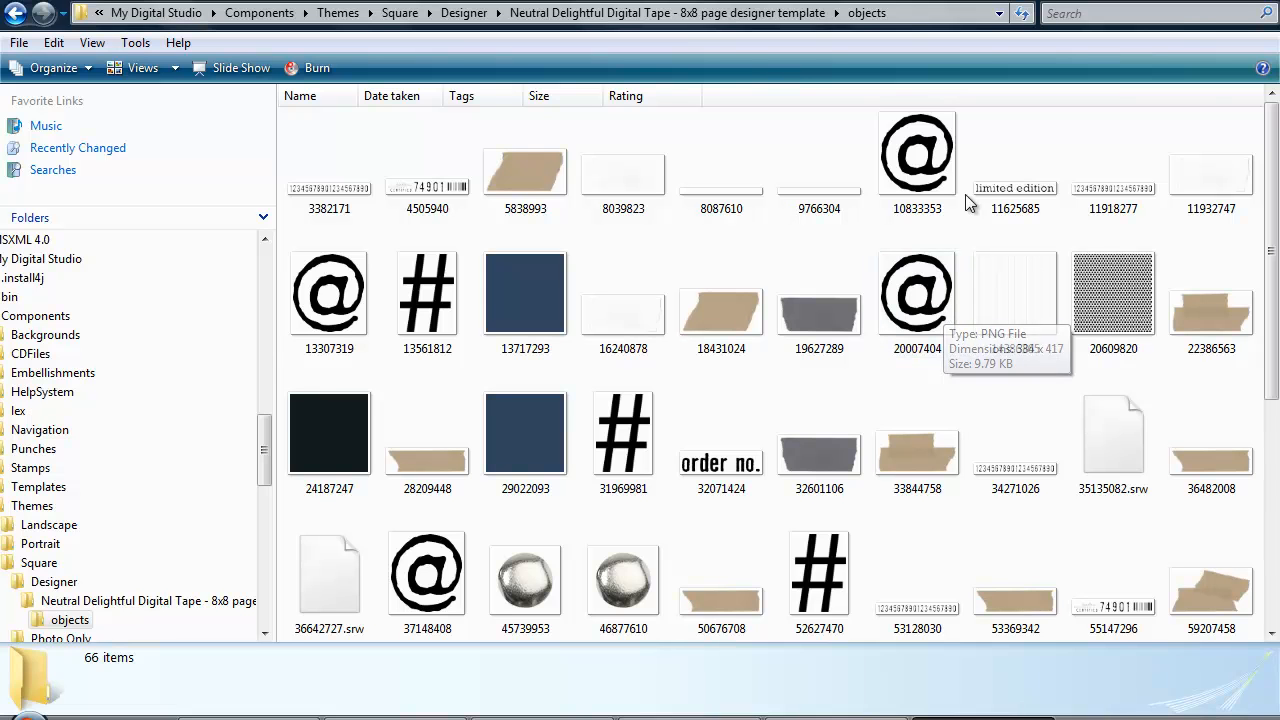
mouse_move(364, 298)
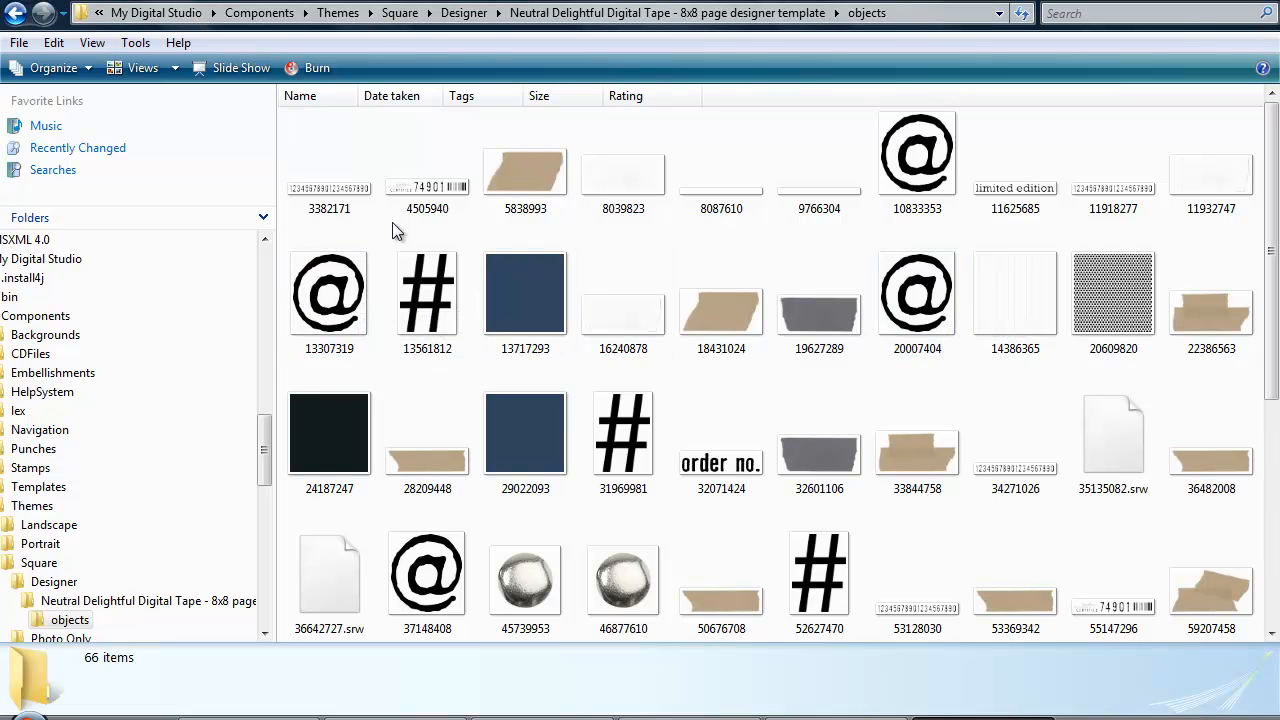
right_click(326, 193)
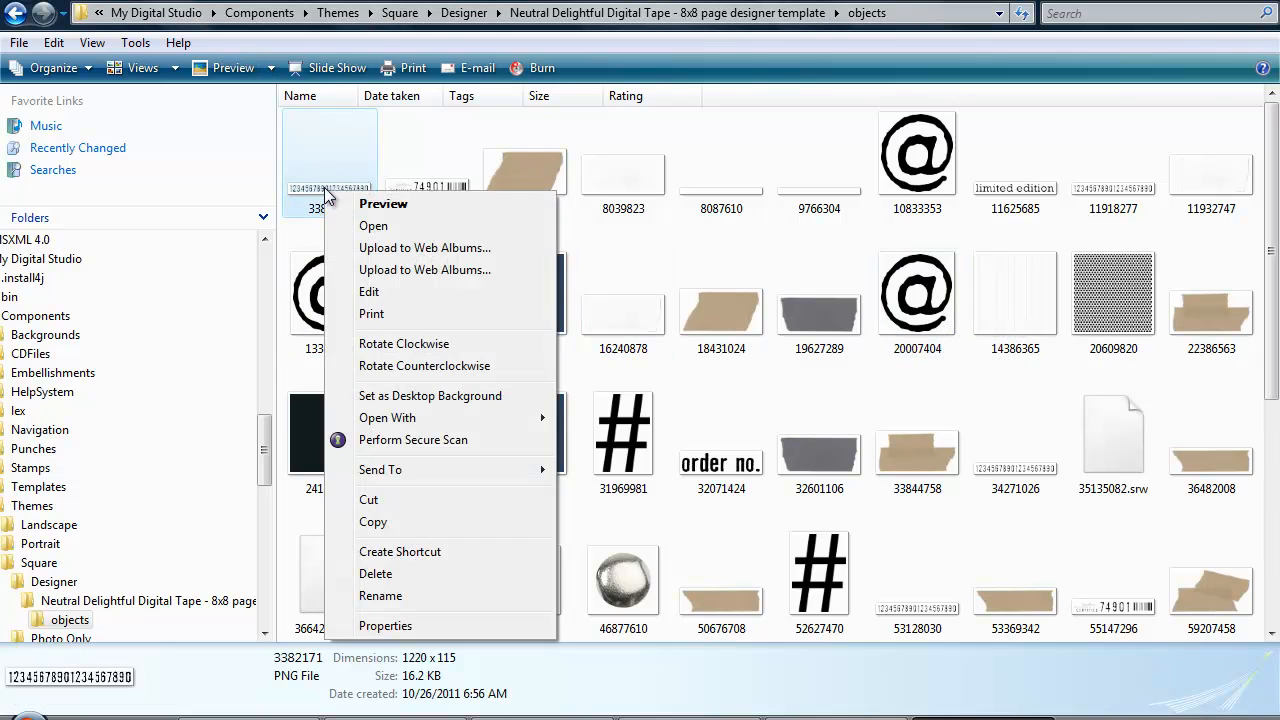
left_click(373, 522)
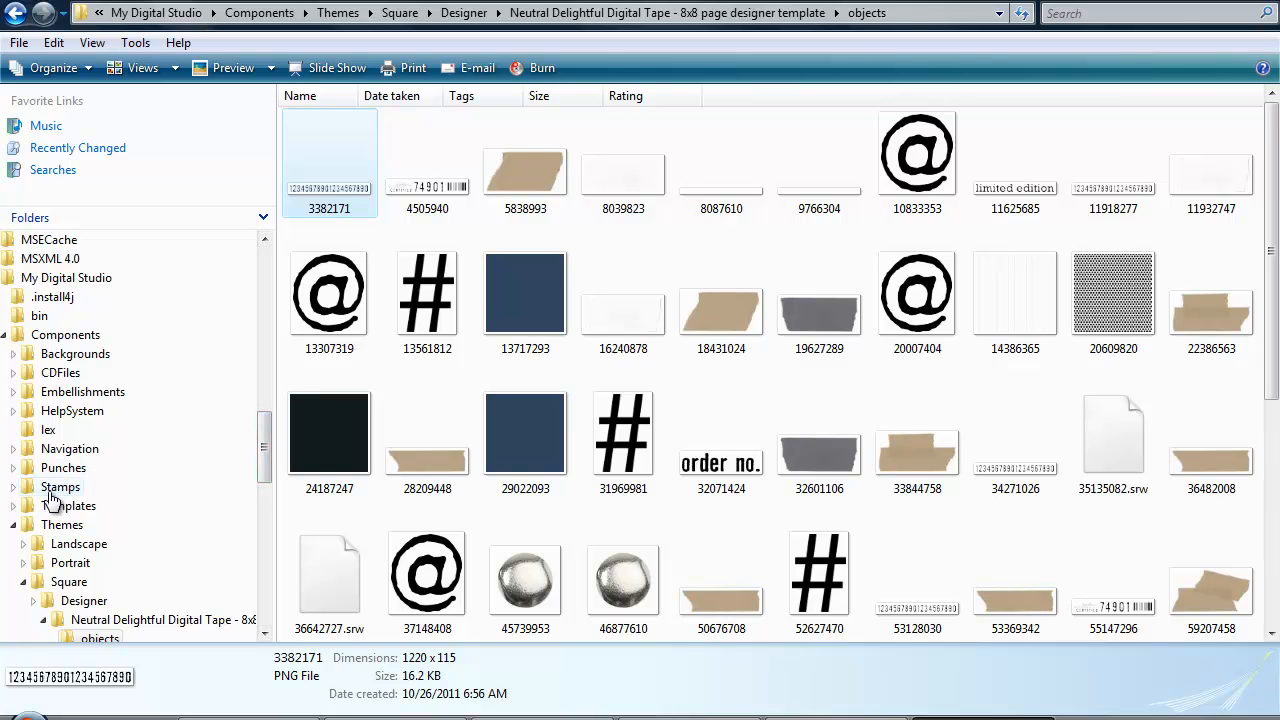
Step: Open the embellishment folder under Components > Stamps
left_click(50, 492)
left_click(13, 487)
left_click_drag(257, 336, 260, 381)
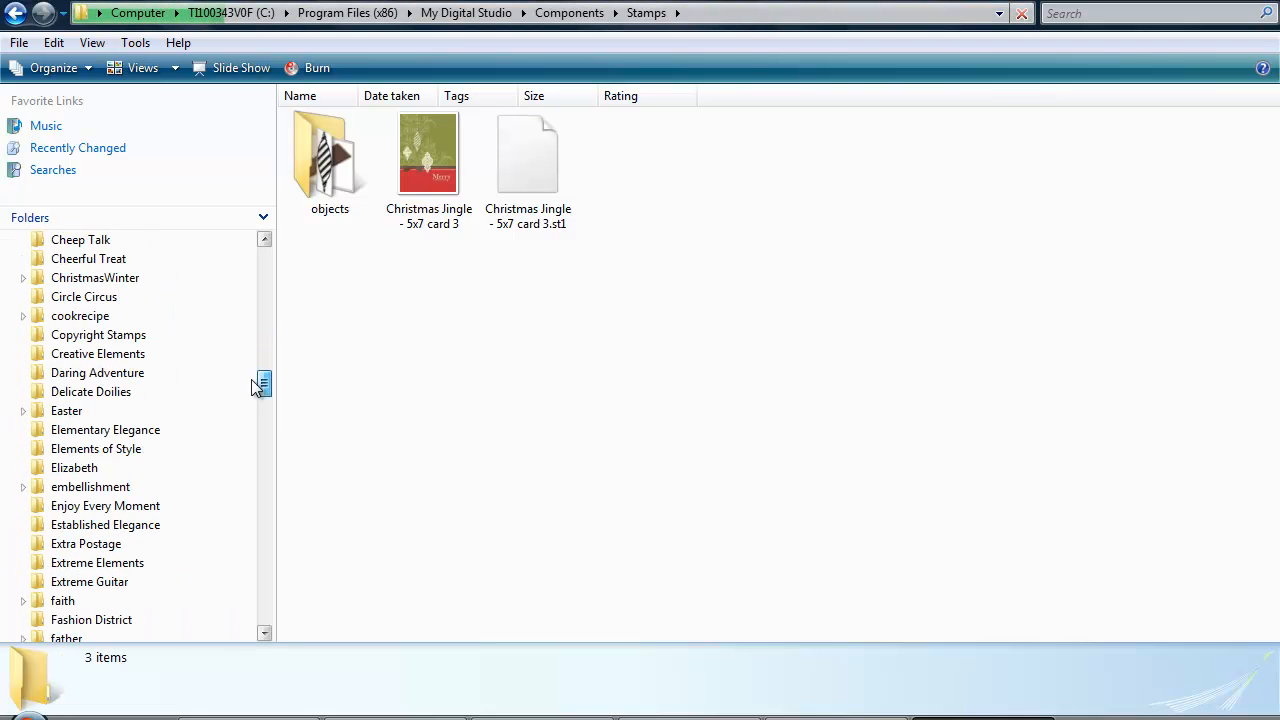
left_click(88, 487)
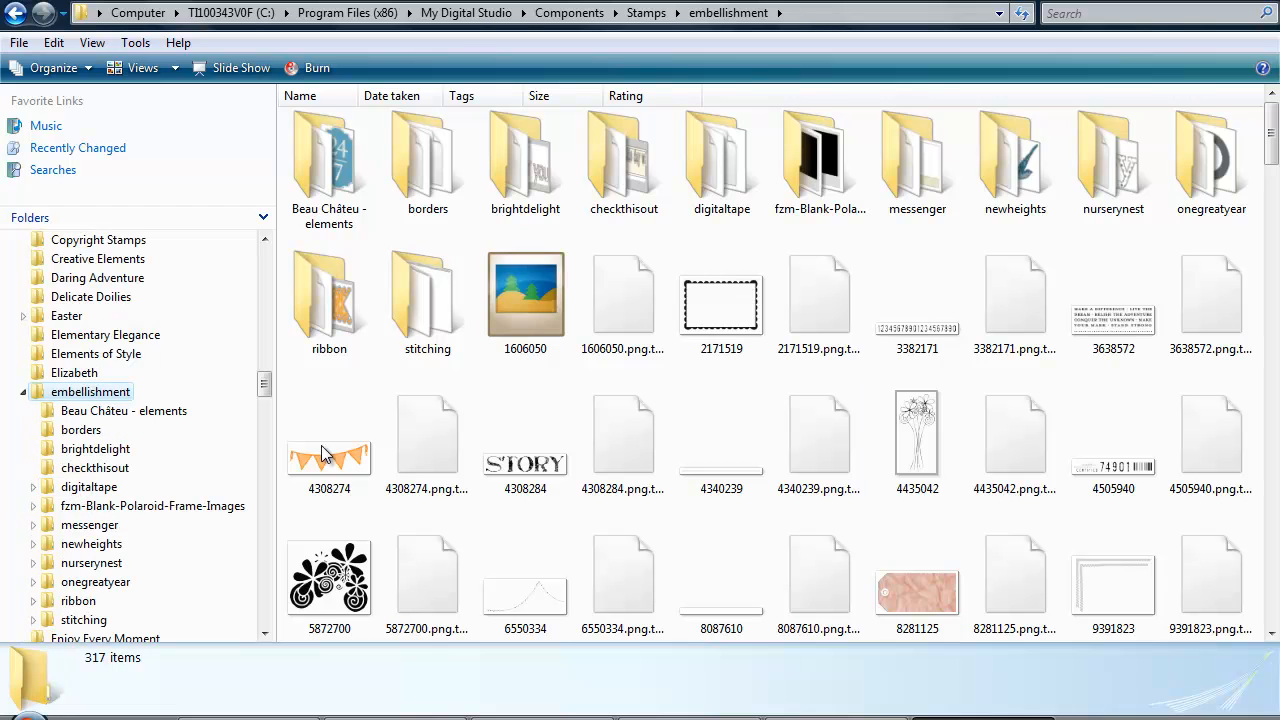
Step: Paste the copied image into the embellishment folder, replacing the file of the same name and granting administrator permission
scroll(1265, 600, "down", 15)
scroll(1166, 595, "down", 10)
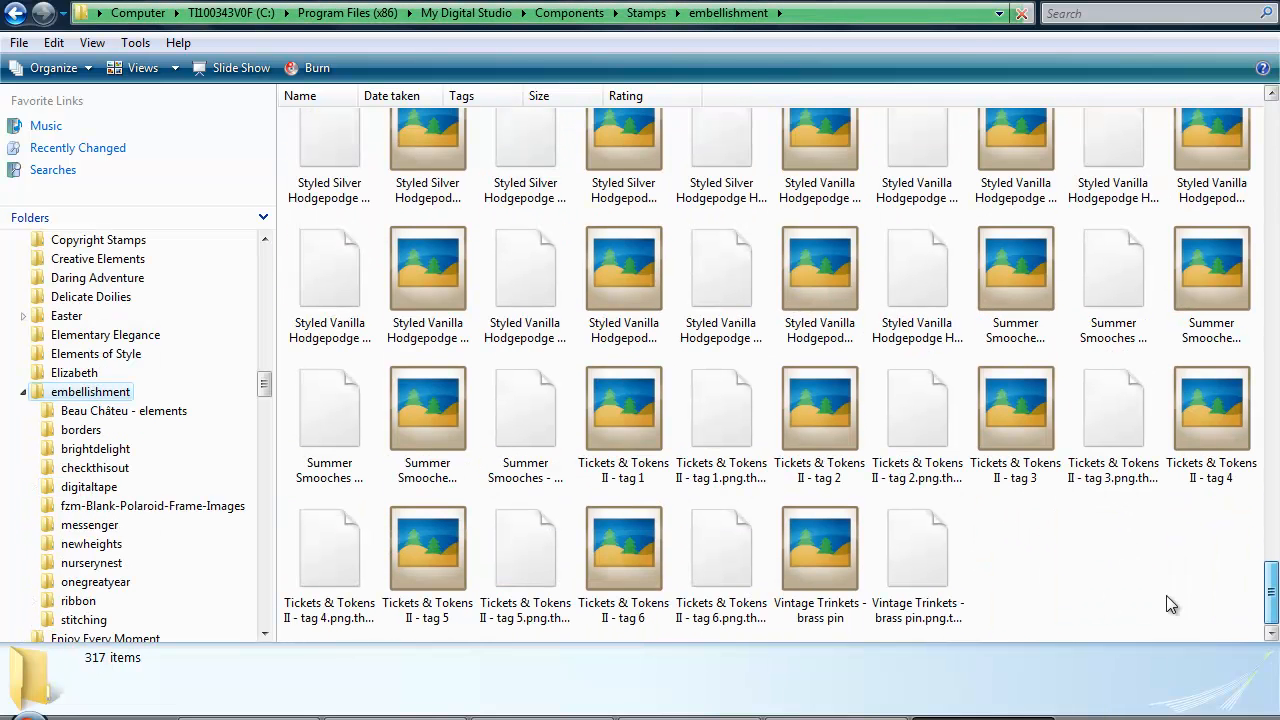
right_click(1065, 557)
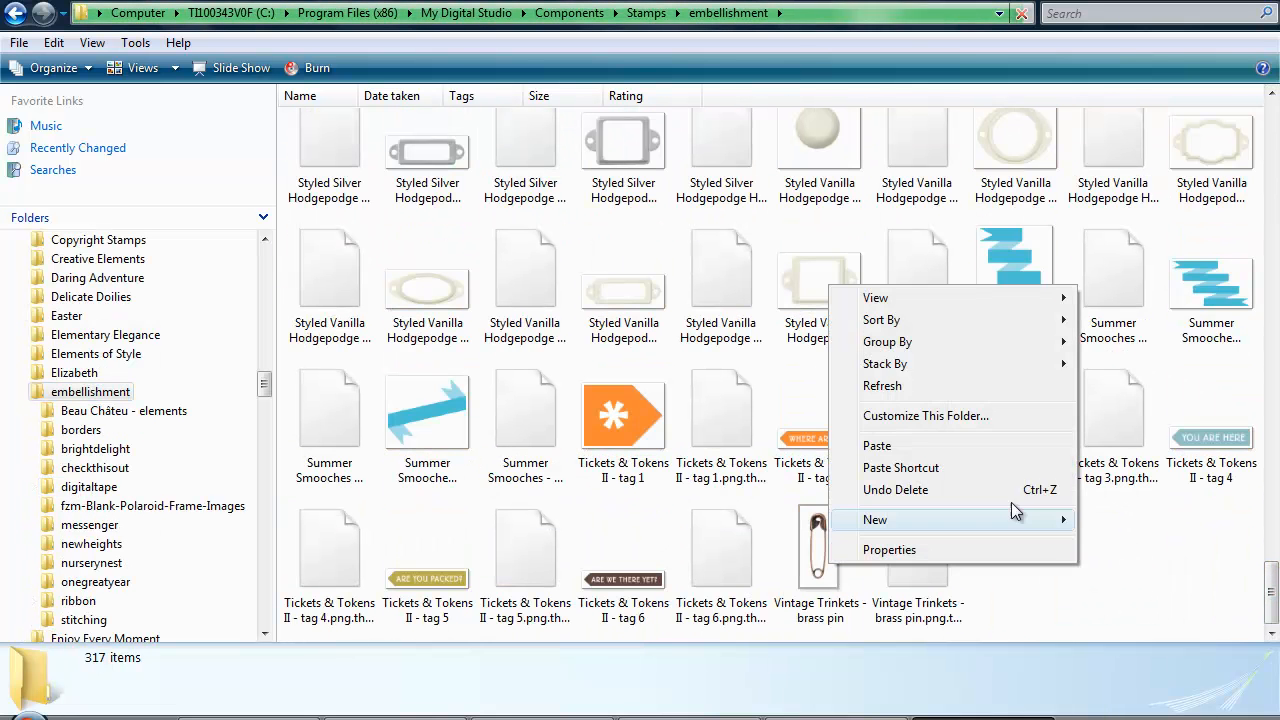
left_click(908, 448)
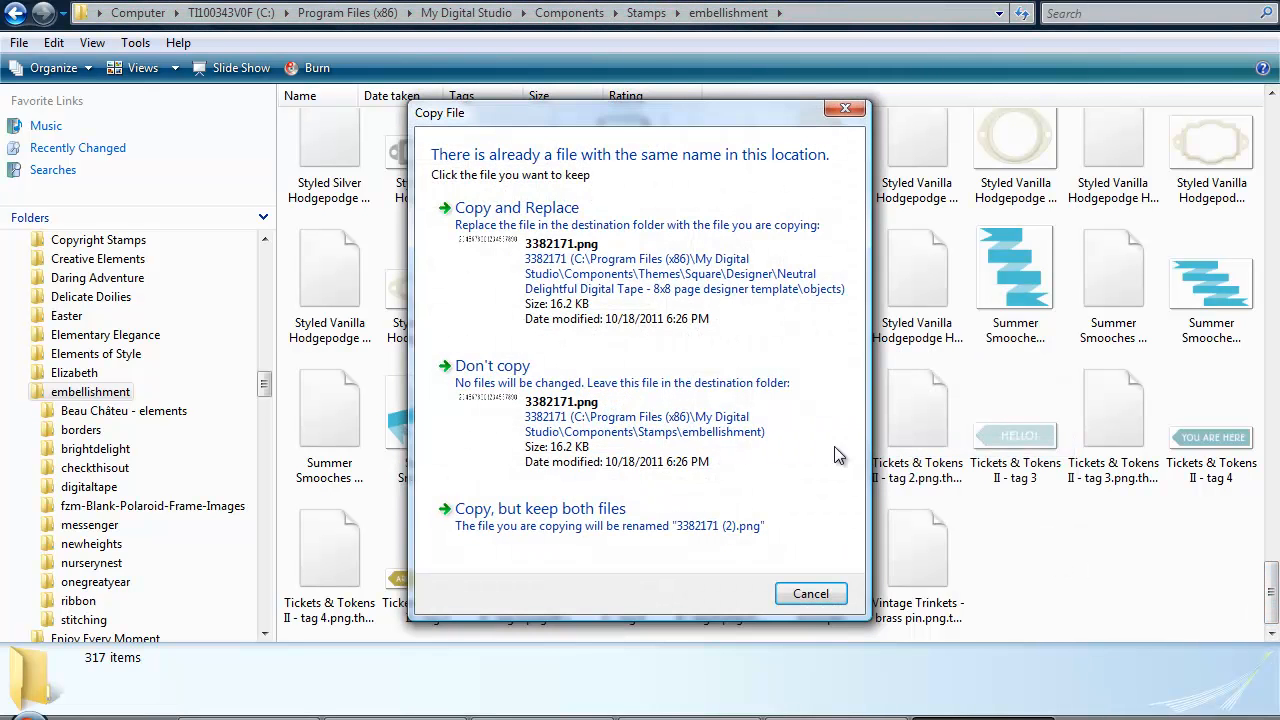
left_click(548, 258)
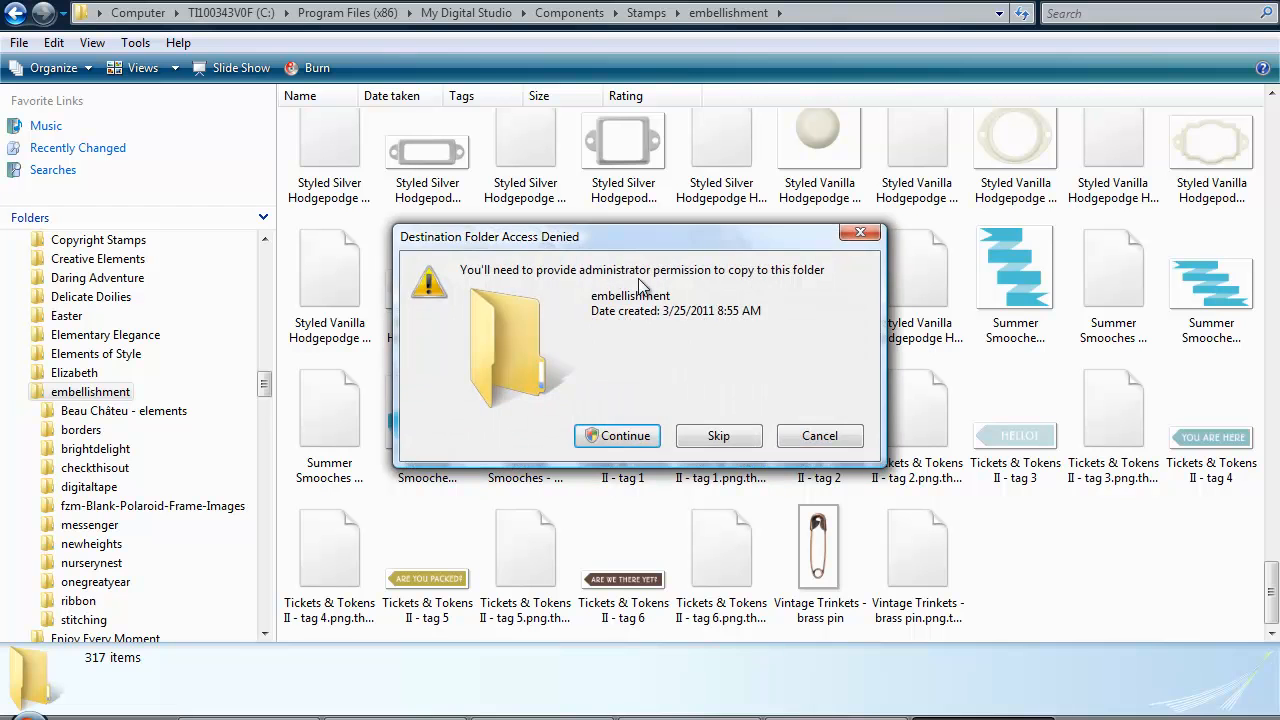
left_click(632, 438)
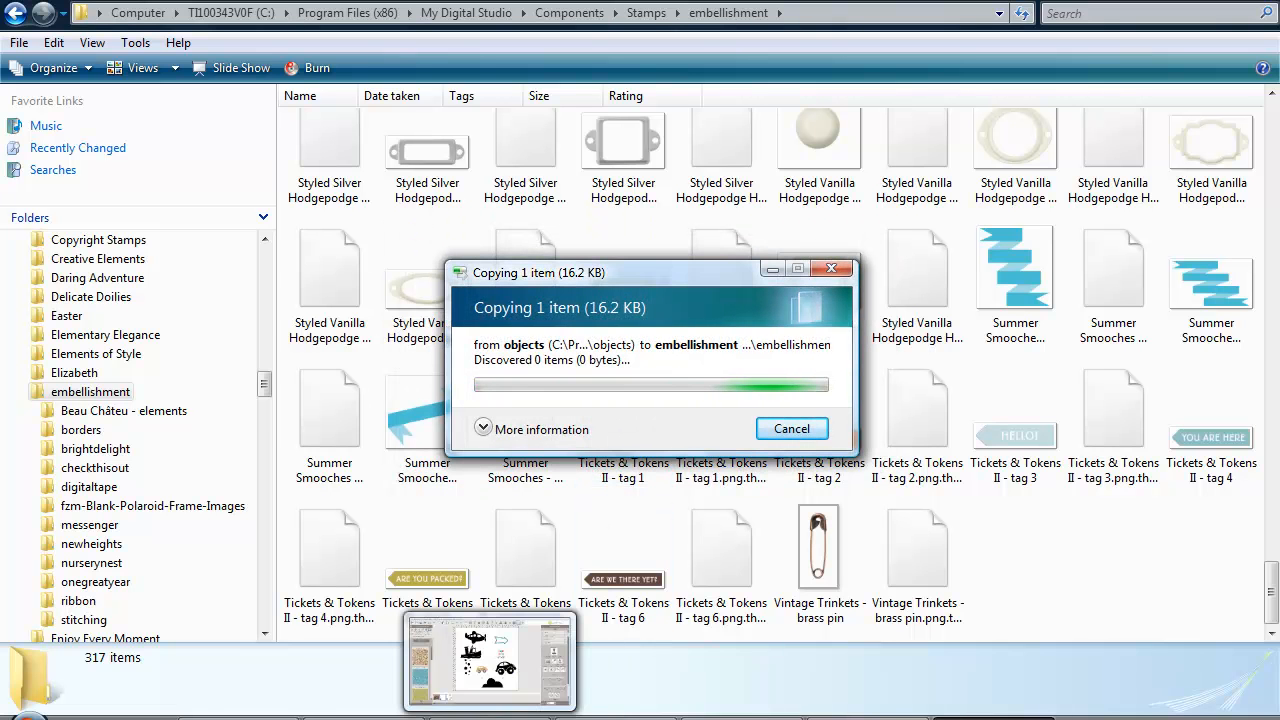
Step: Switch to My Digital Studio and load the Backgroundsborders category as stamps
left_click(490, 714)
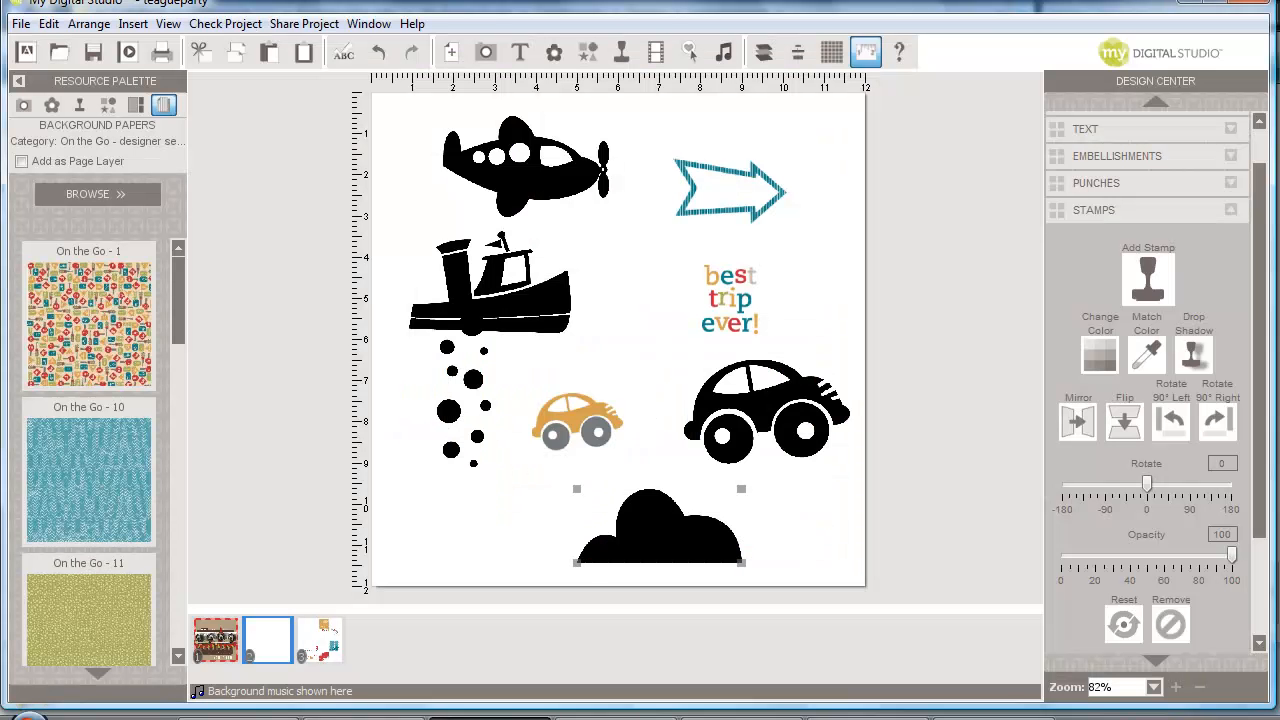
left_click(80, 105)
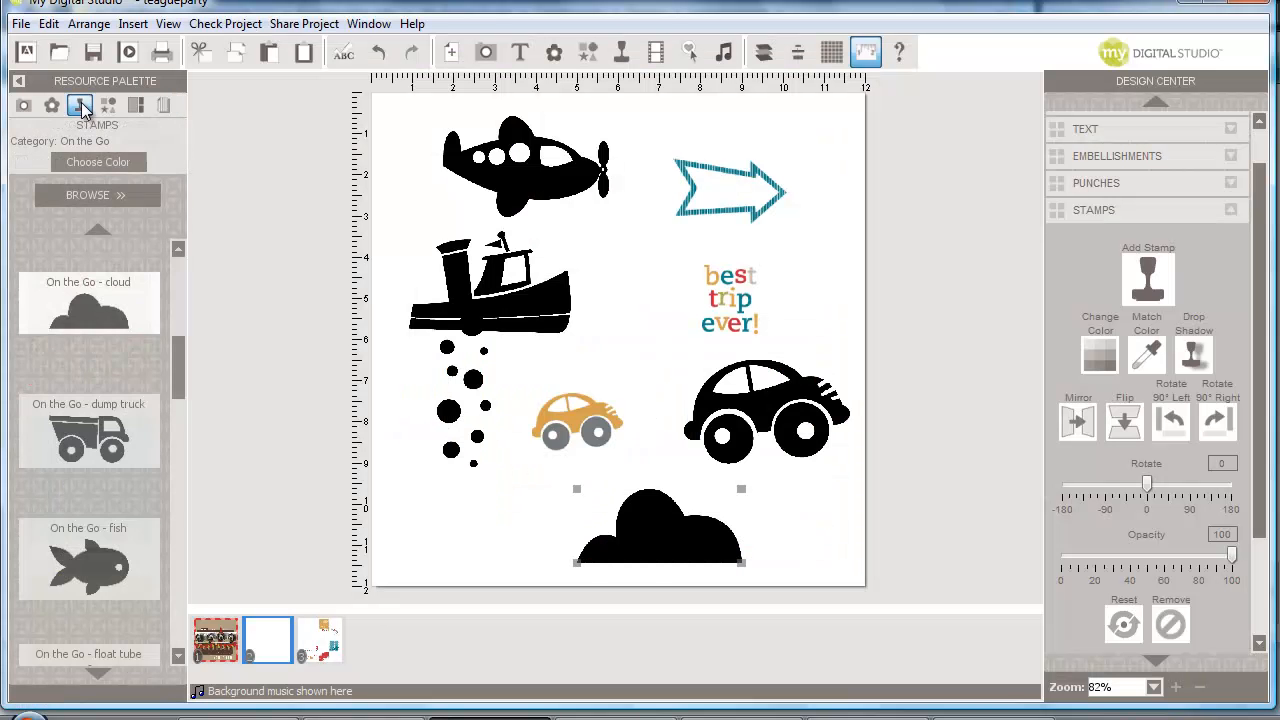
left_click(93, 196)
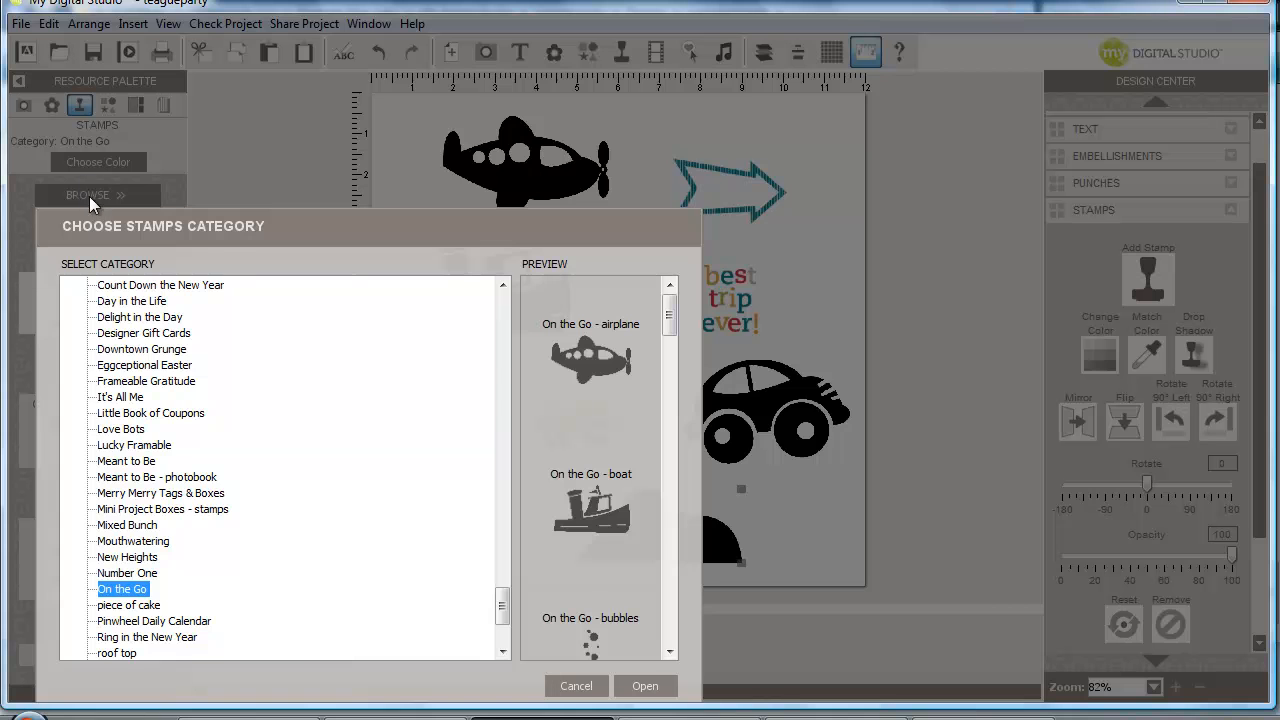
left_click_drag(504, 598, 504, 323)
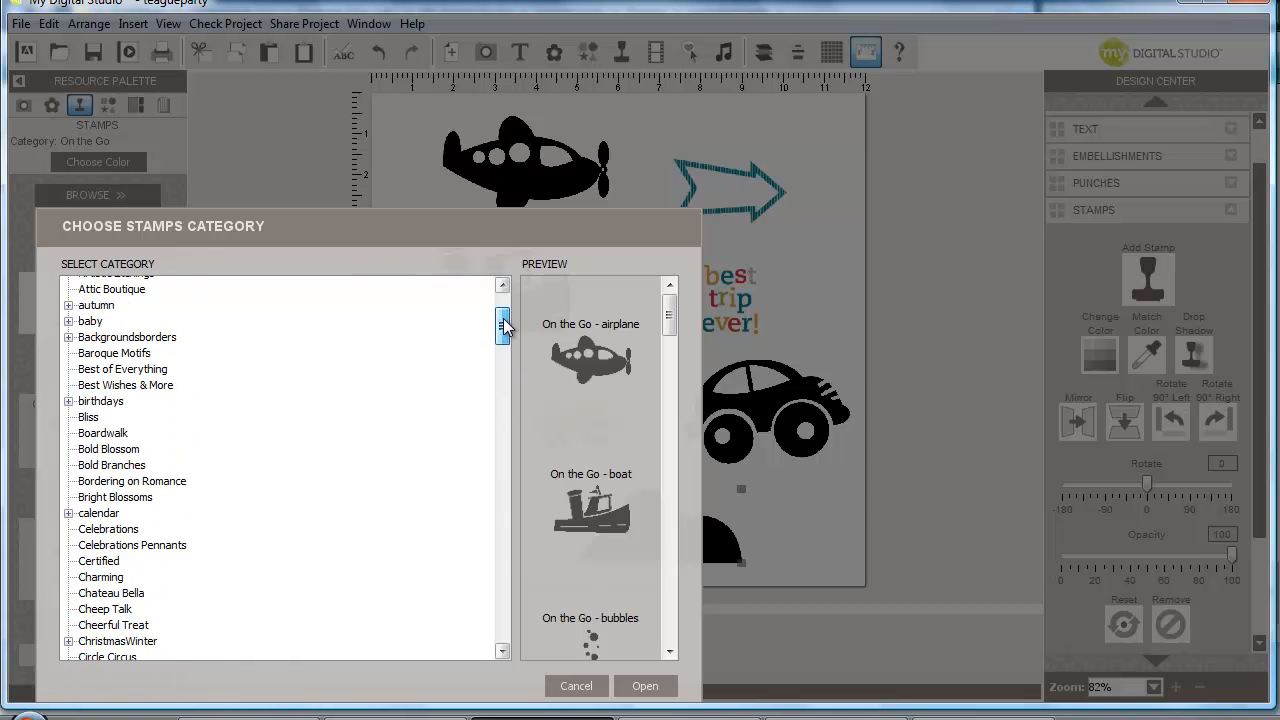
left_click(70, 338)
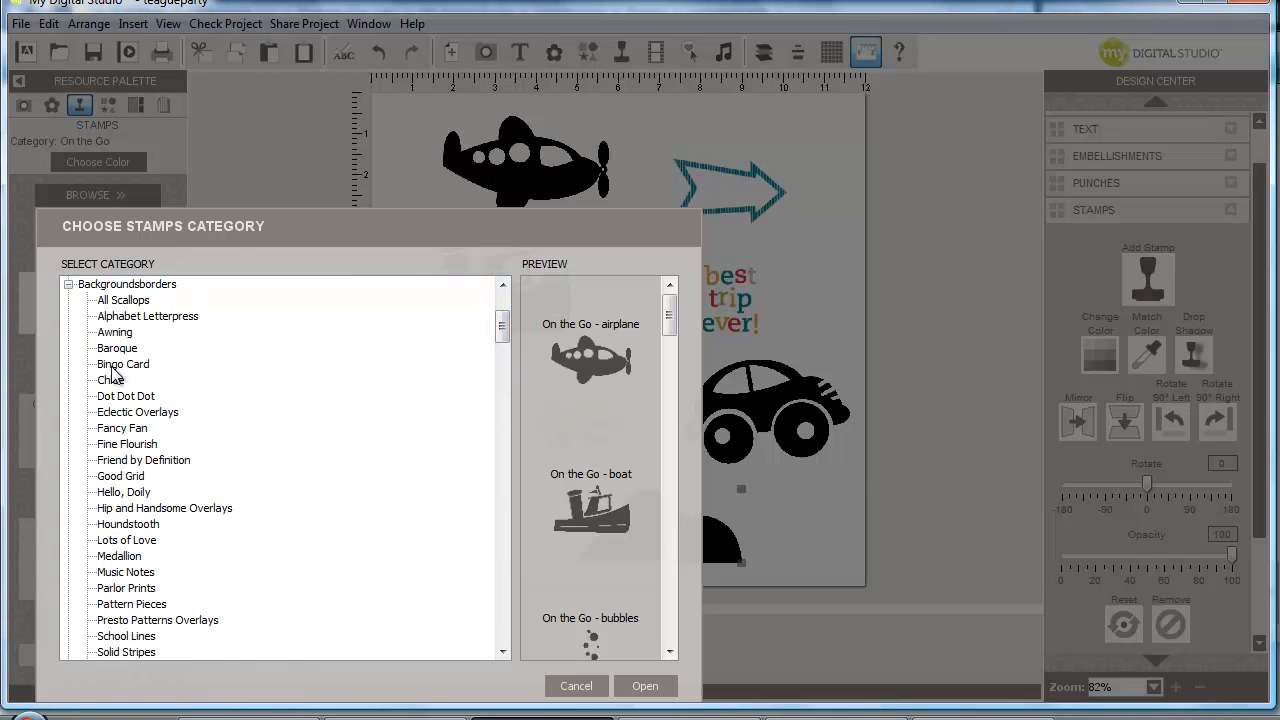
left_click(656, 688)
left_click(74, 187)
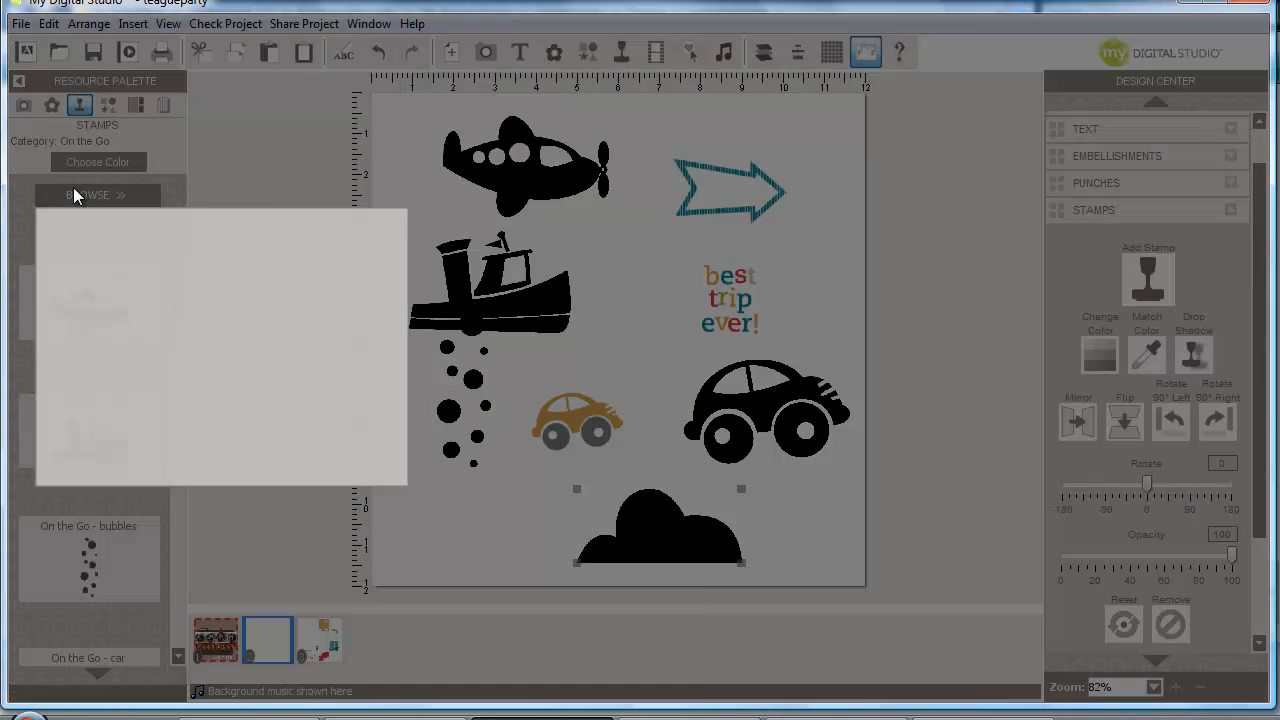
left_click(110, 285)
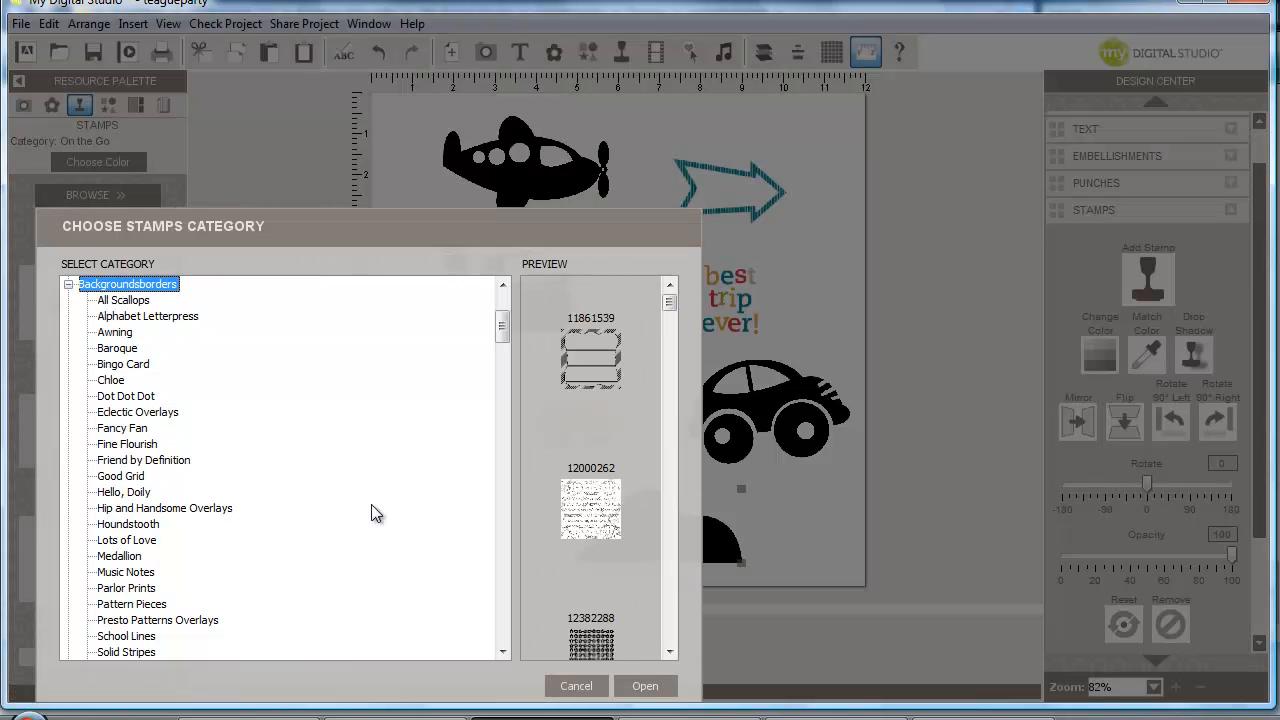
left_click(645, 686)
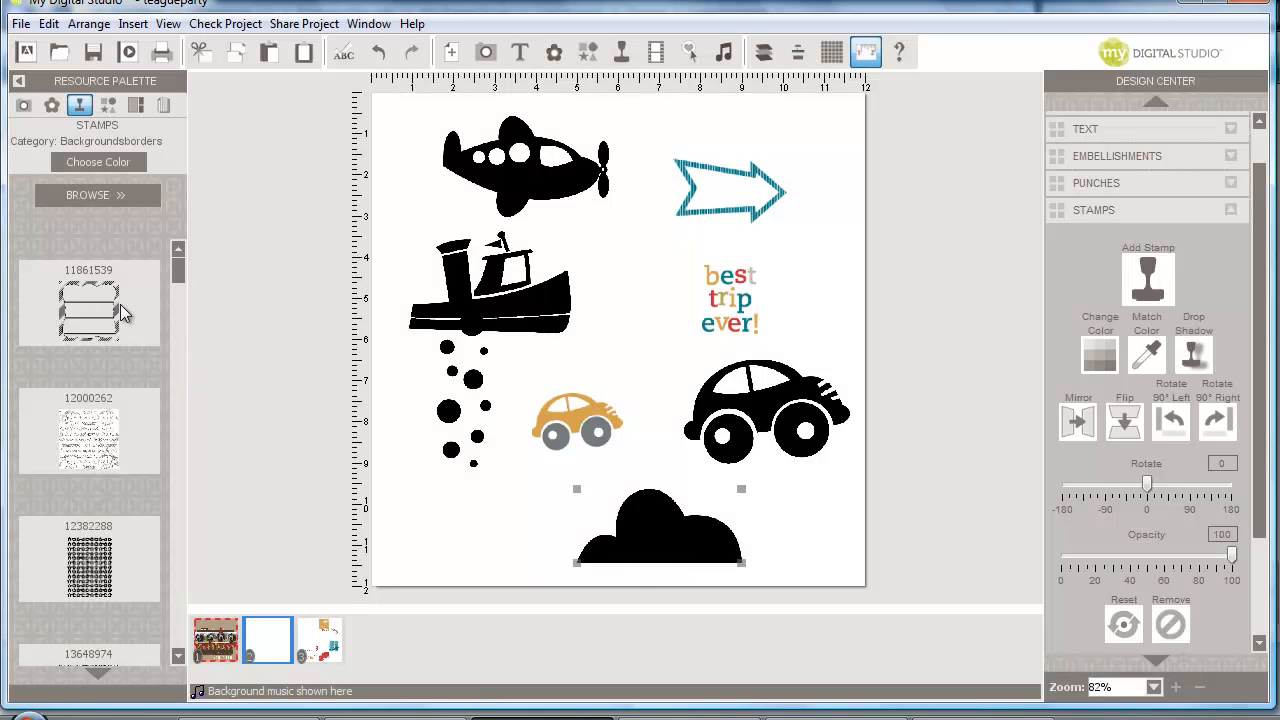
Step: Add one new page to the project using the Blank Page layout
left_click(133, 23)
left_click(157, 50)
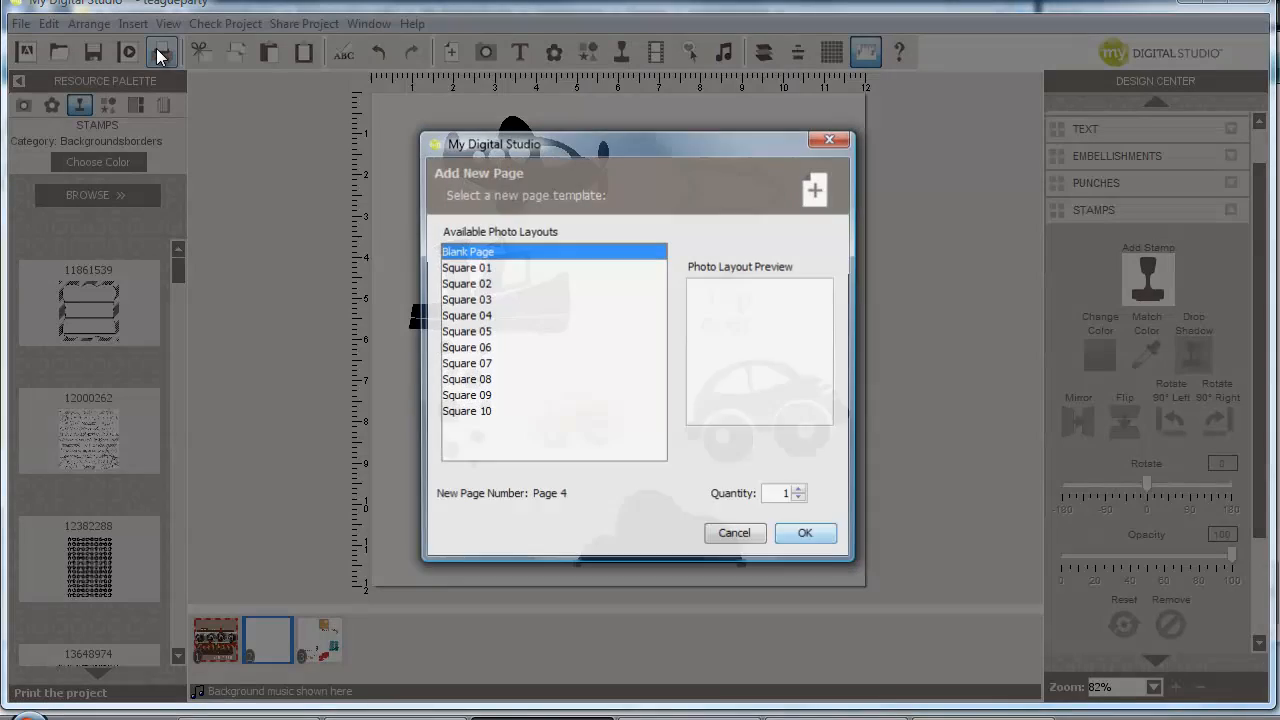
left_click(810, 534)
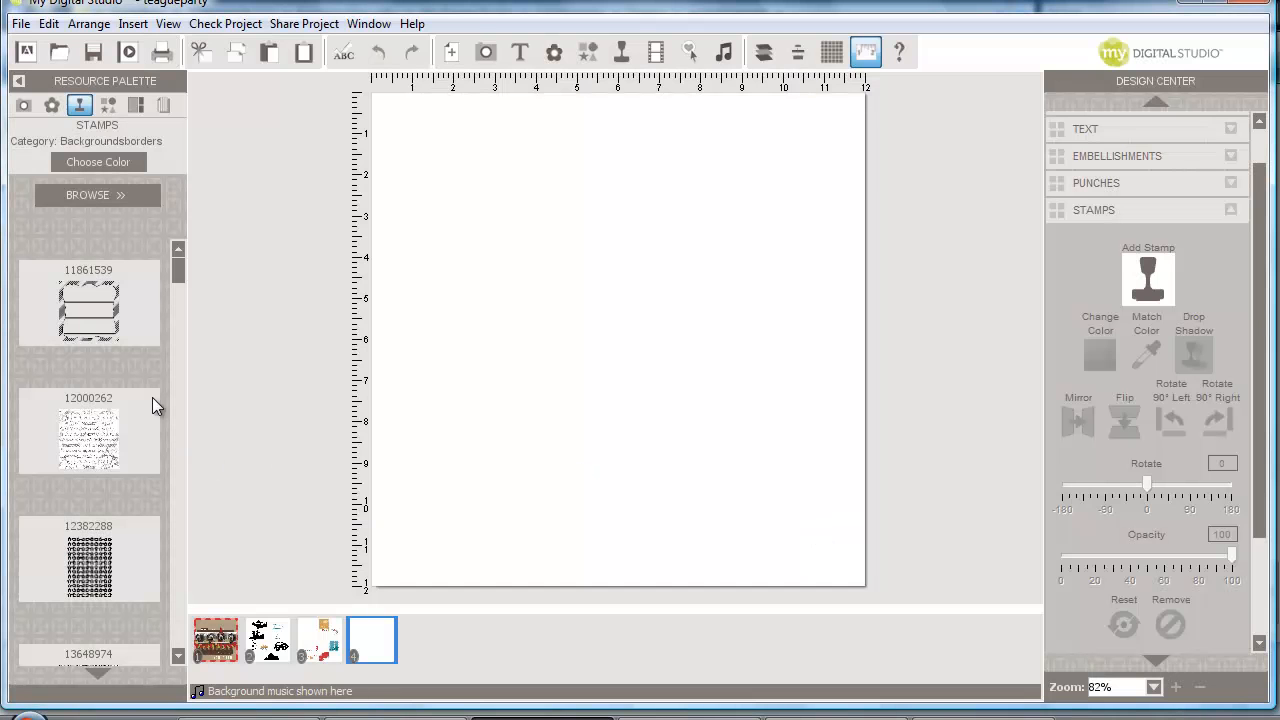
Step: Place stamp 11861539 so it covers the blank page and recolor it pink from the Stampin' Up! palette
left_click_drag(151, 285, 602, 262)
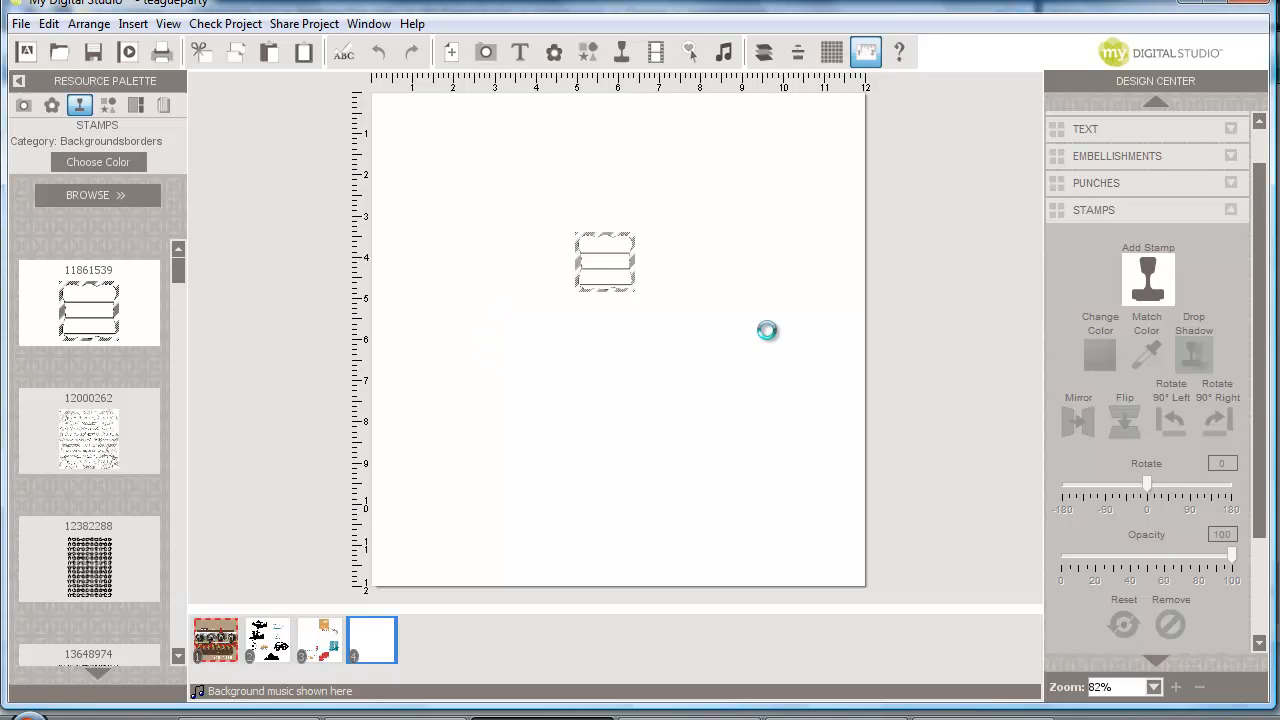
left_click_drag(759, 330, 767, 394)
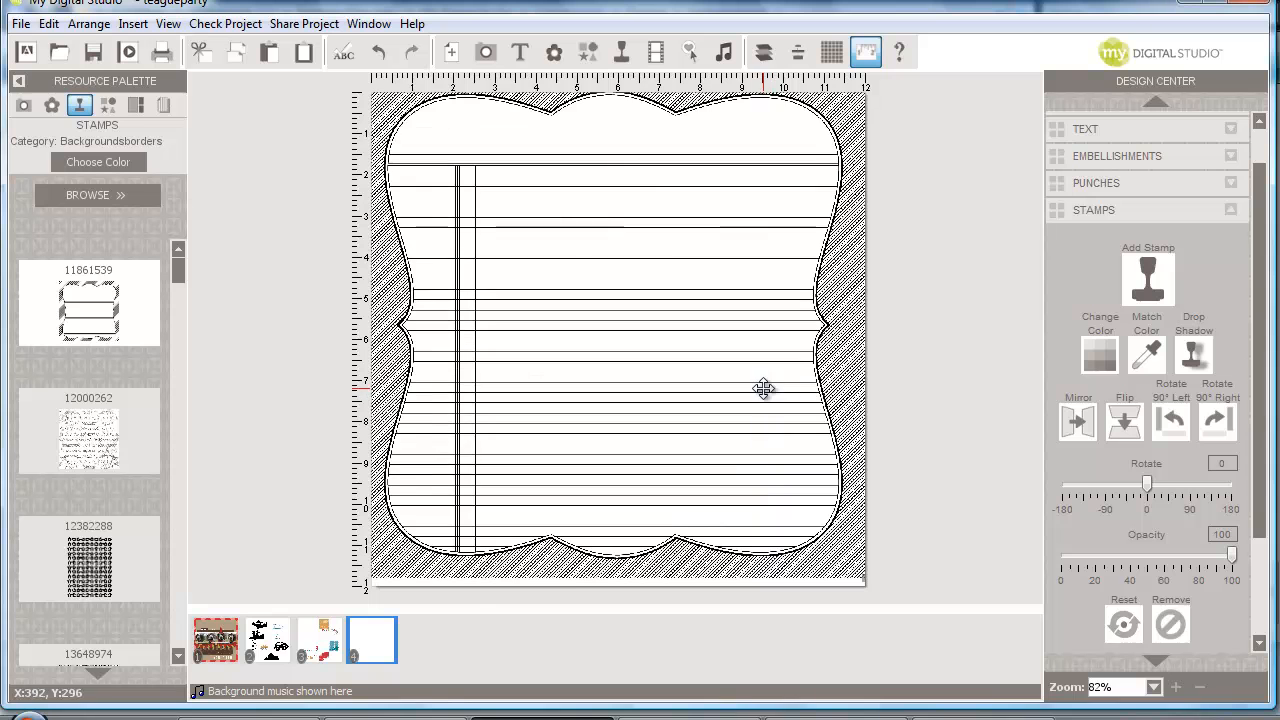
left_click(1098, 354)
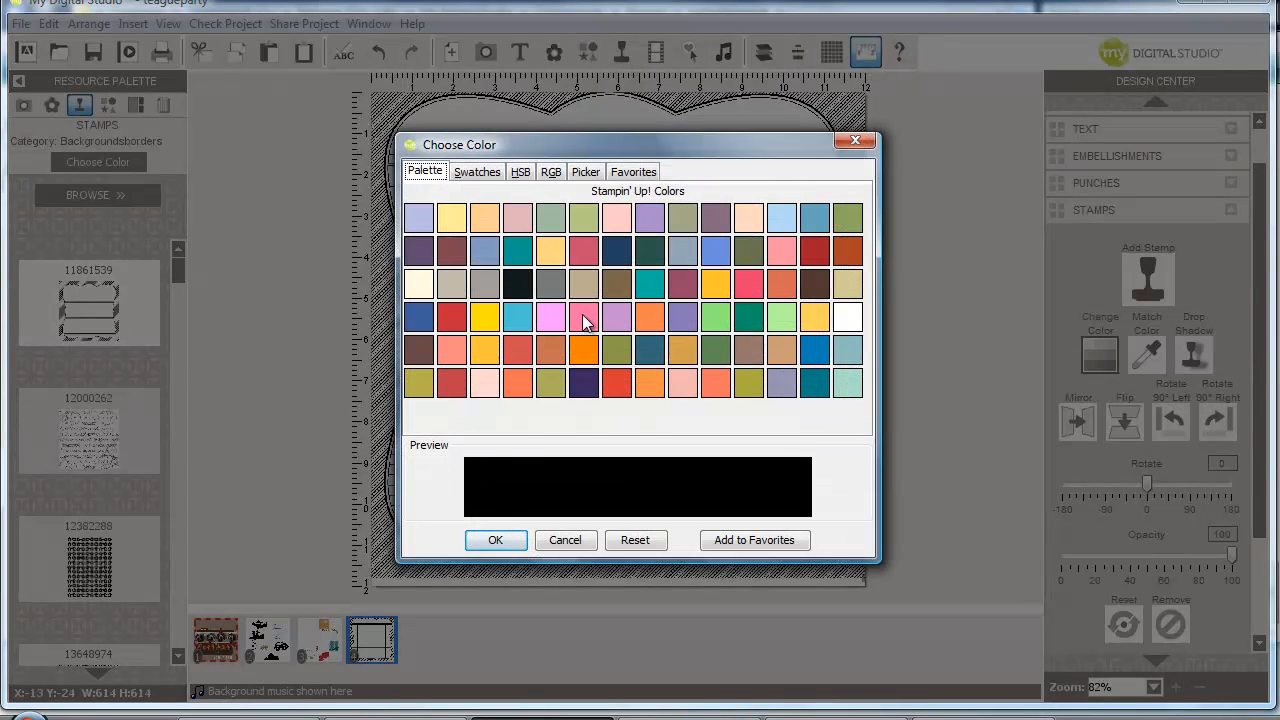
left_click(583, 316)
left_click(490, 540)
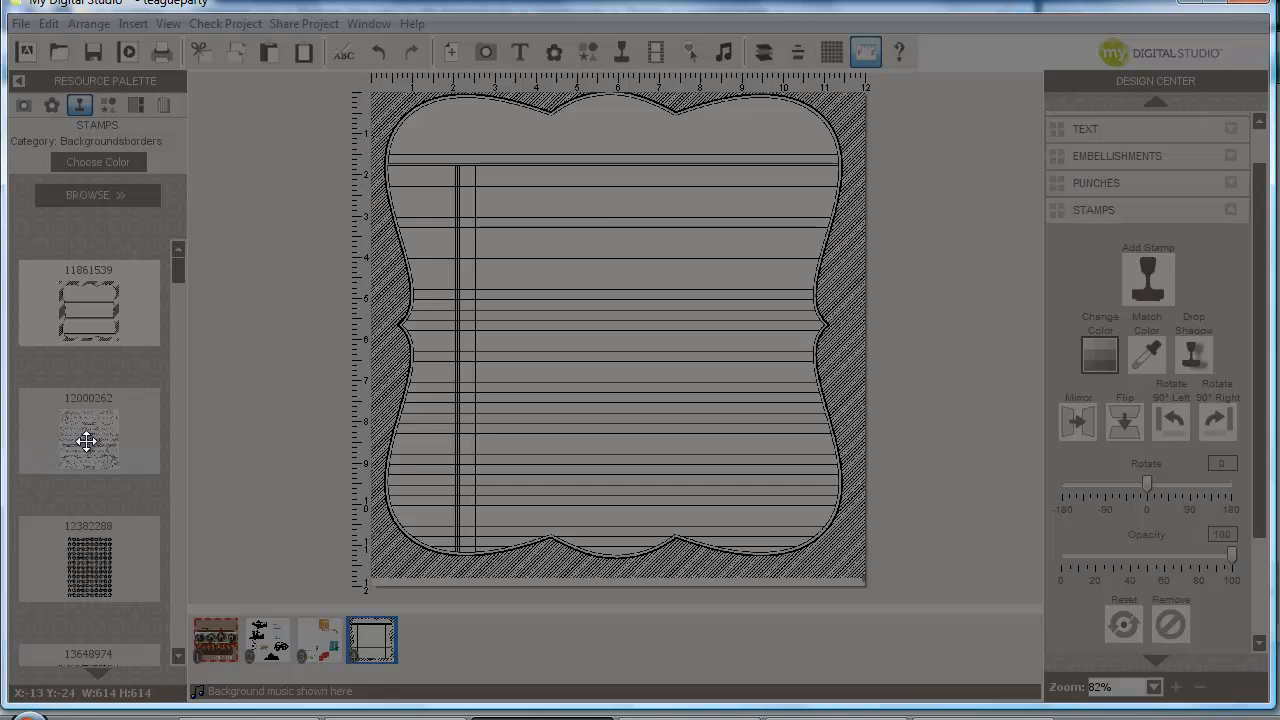
Step: Add stamp 1645372, enlarge it to span most of the page width despite the pixelation risk, and center it in the page's upper half
scroll(170, 652, "down", 3)
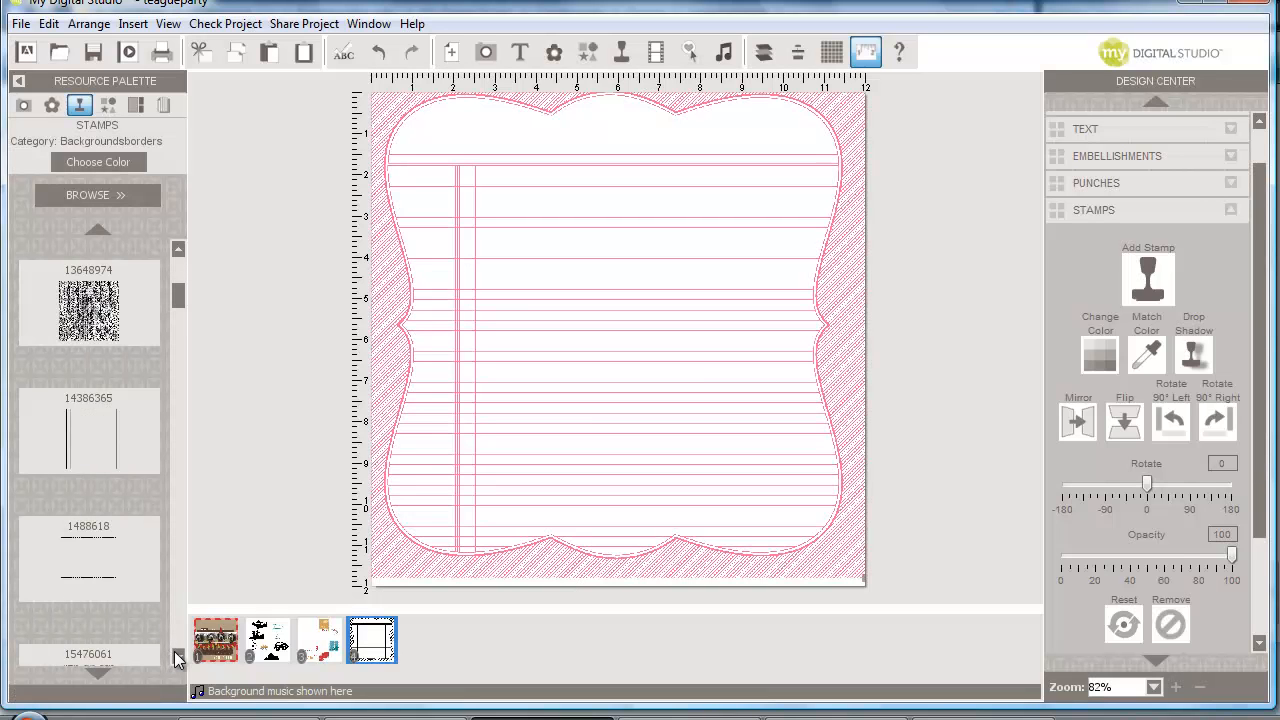
scroll(93, 585, "down", 2)
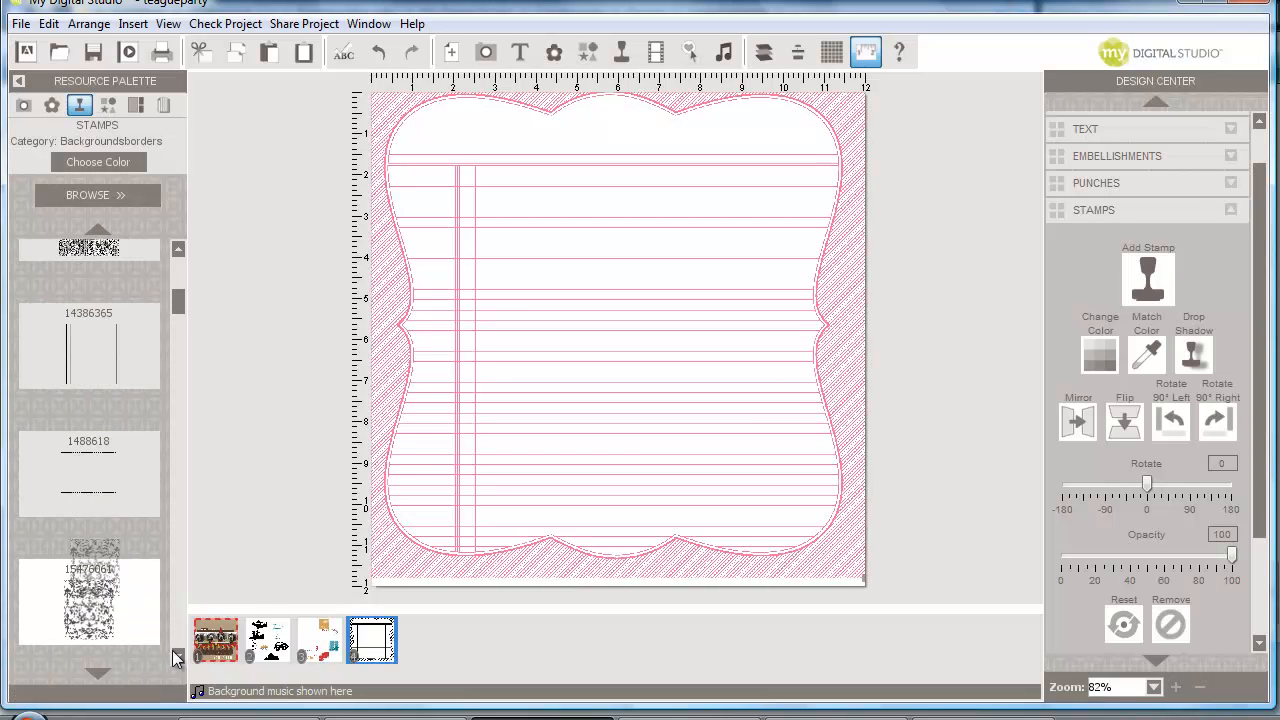
left_click_drag(105, 583, 537, 236)
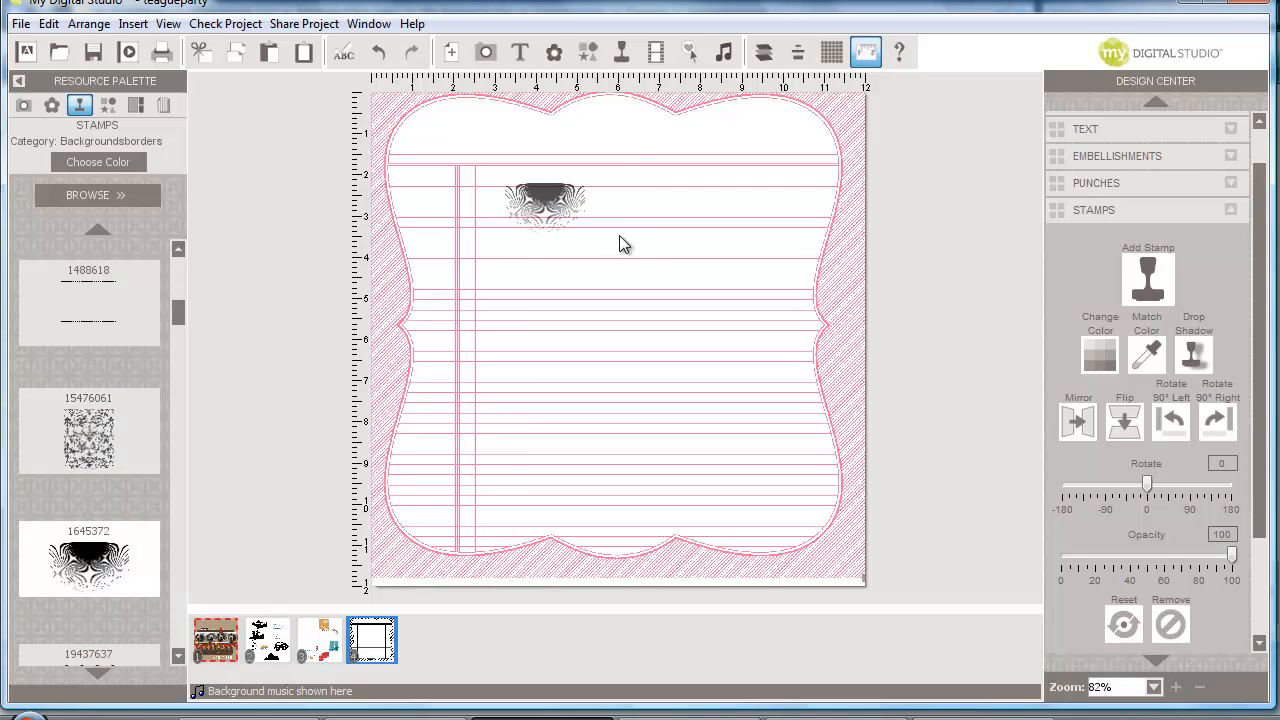
left_click_drag(633, 265, 855, 372)
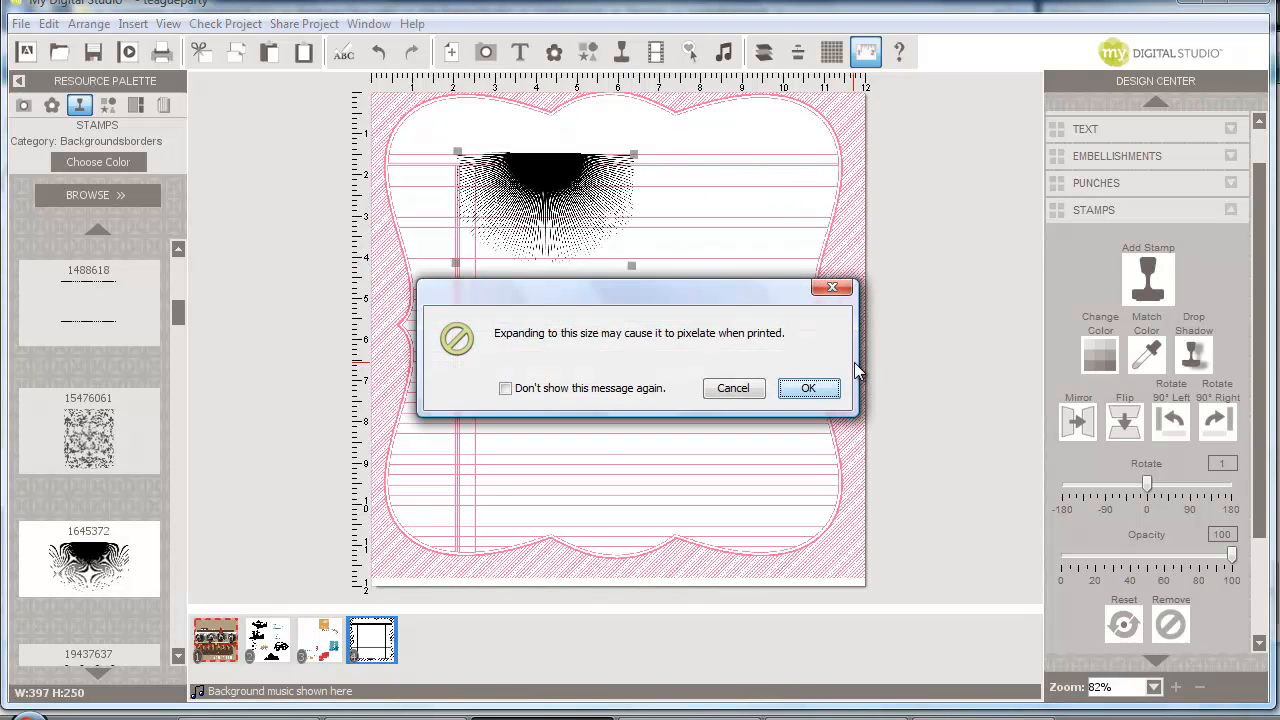
left_click(810, 388)
left_click_drag(591, 249, 562, 233)
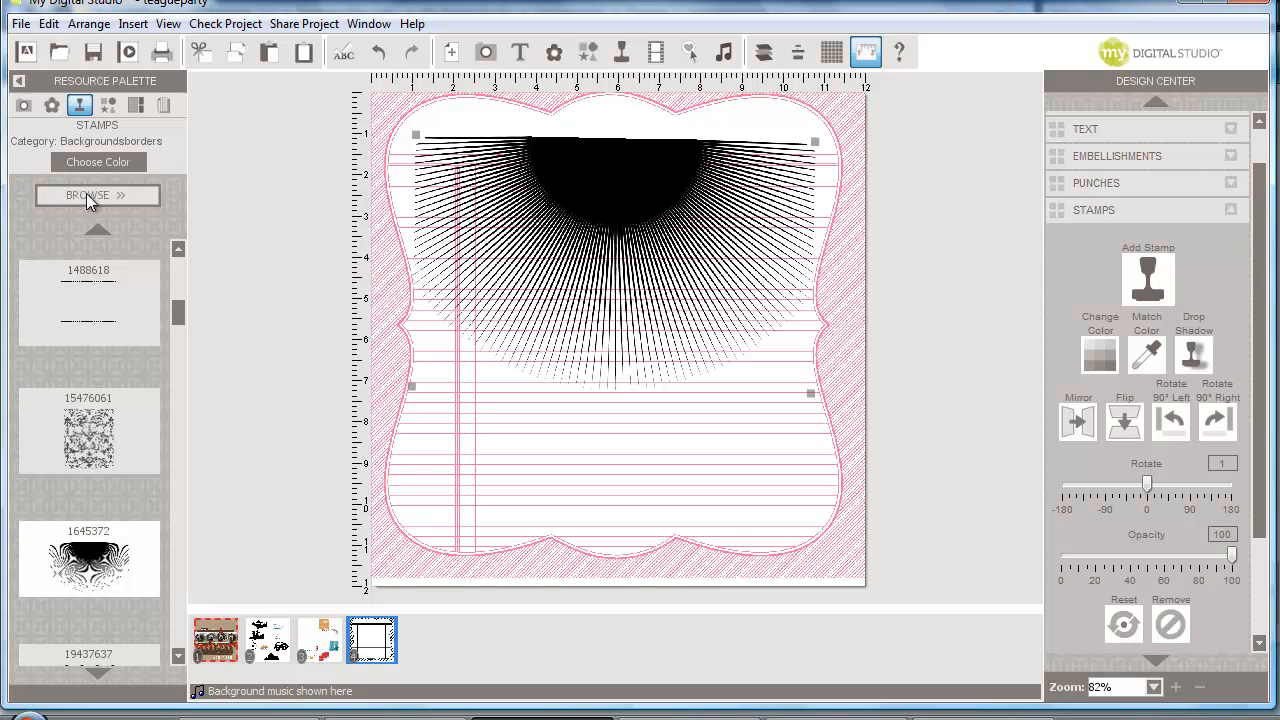
Step: Load the embellishment category as the available stamps
left_click(80, 196)
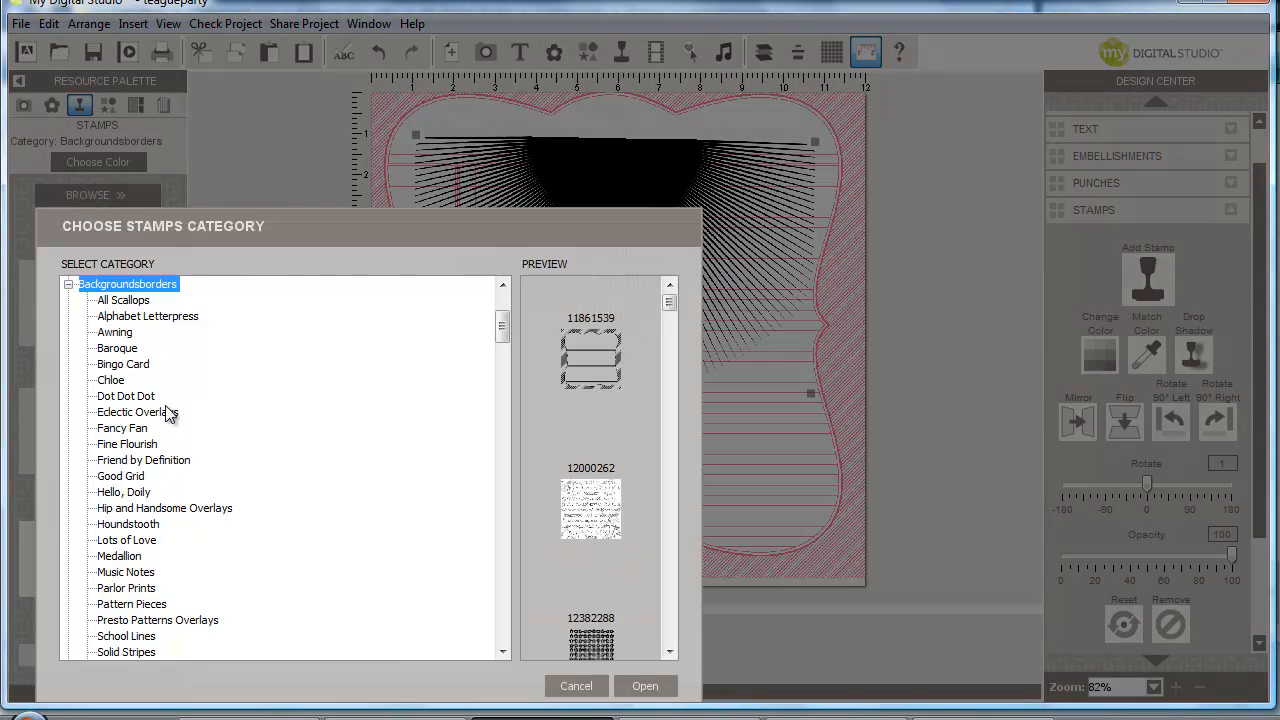
left_click(69, 285)
left_click_drag(505, 655, 505, 655)
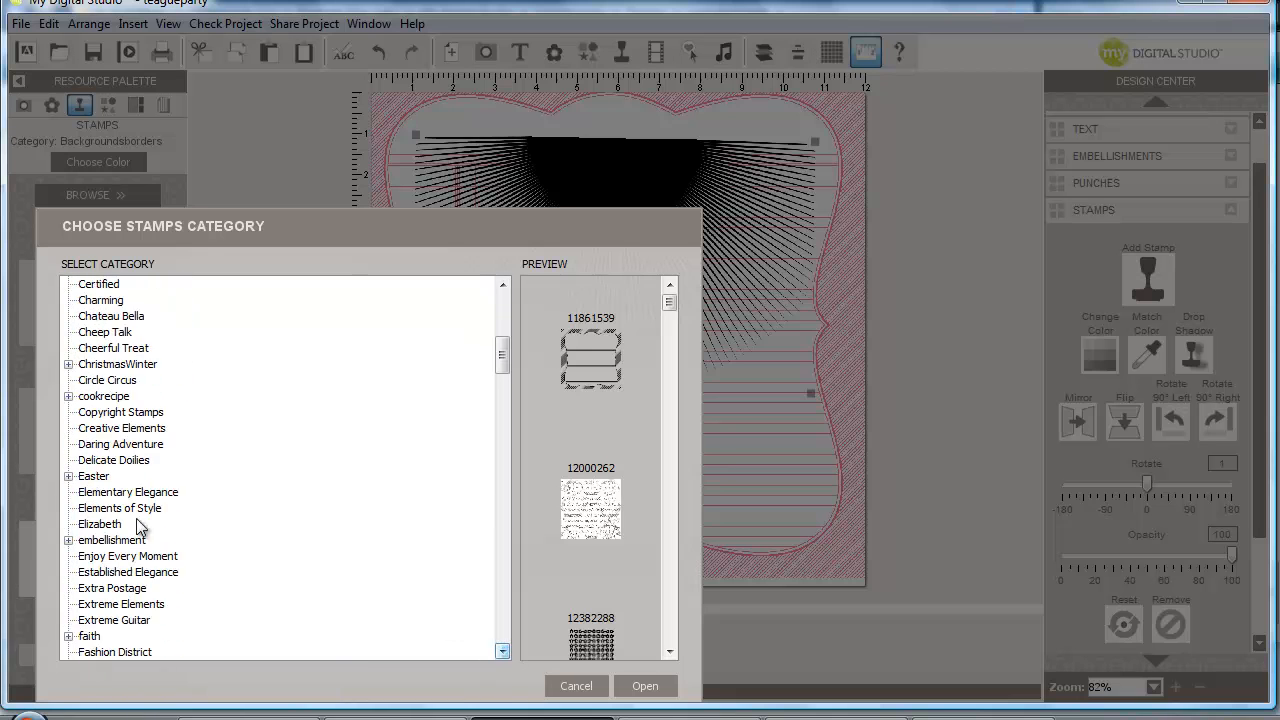
left_click(68, 540)
left_click(138, 462)
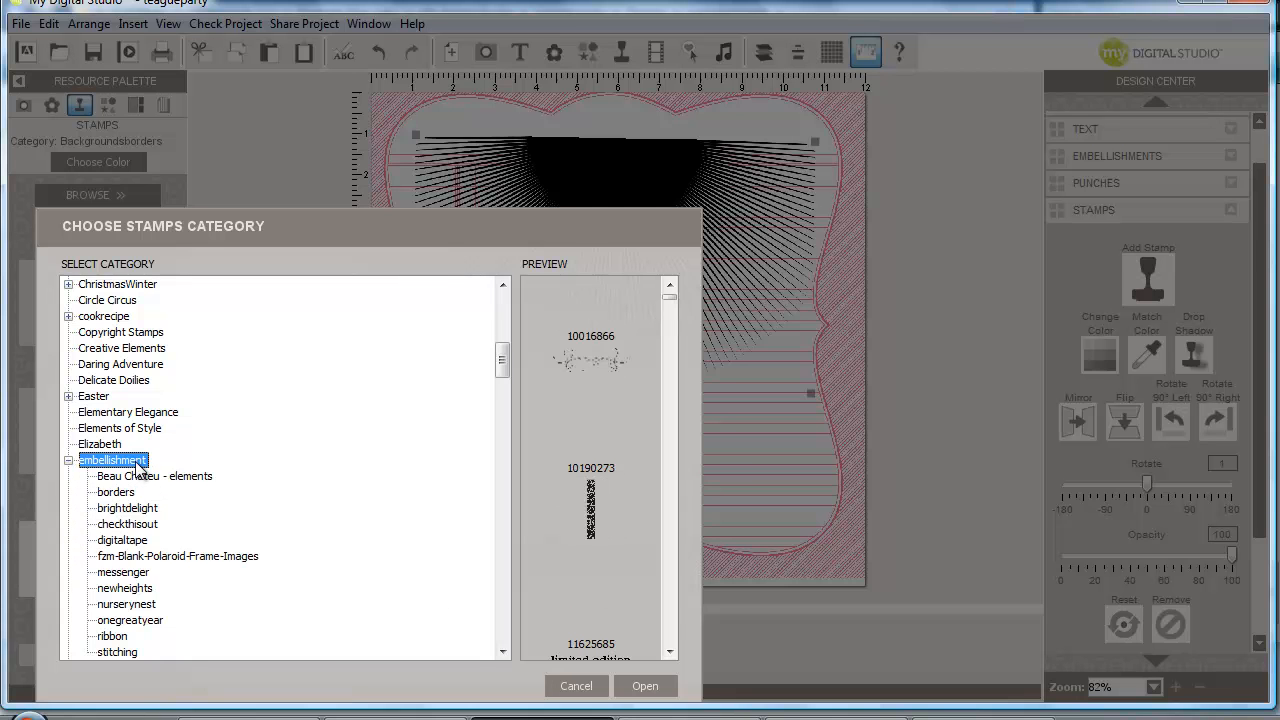
left_click(645, 686)
Step: Place stamp 11625685 below the sunburst, banner stamp 14478372 beneath it, and stamp 14930993 near the page's lower-left edge
left_click_drag(108, 582, 710, 432)
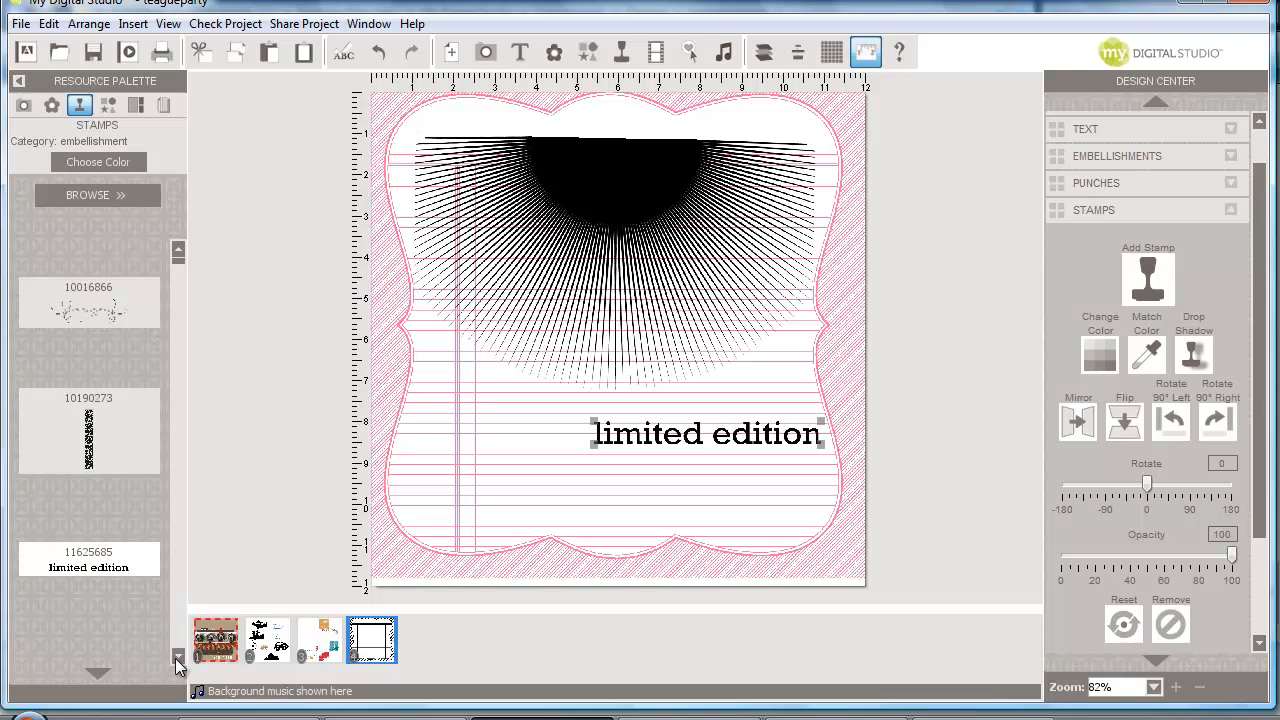
left_click(177, 656)
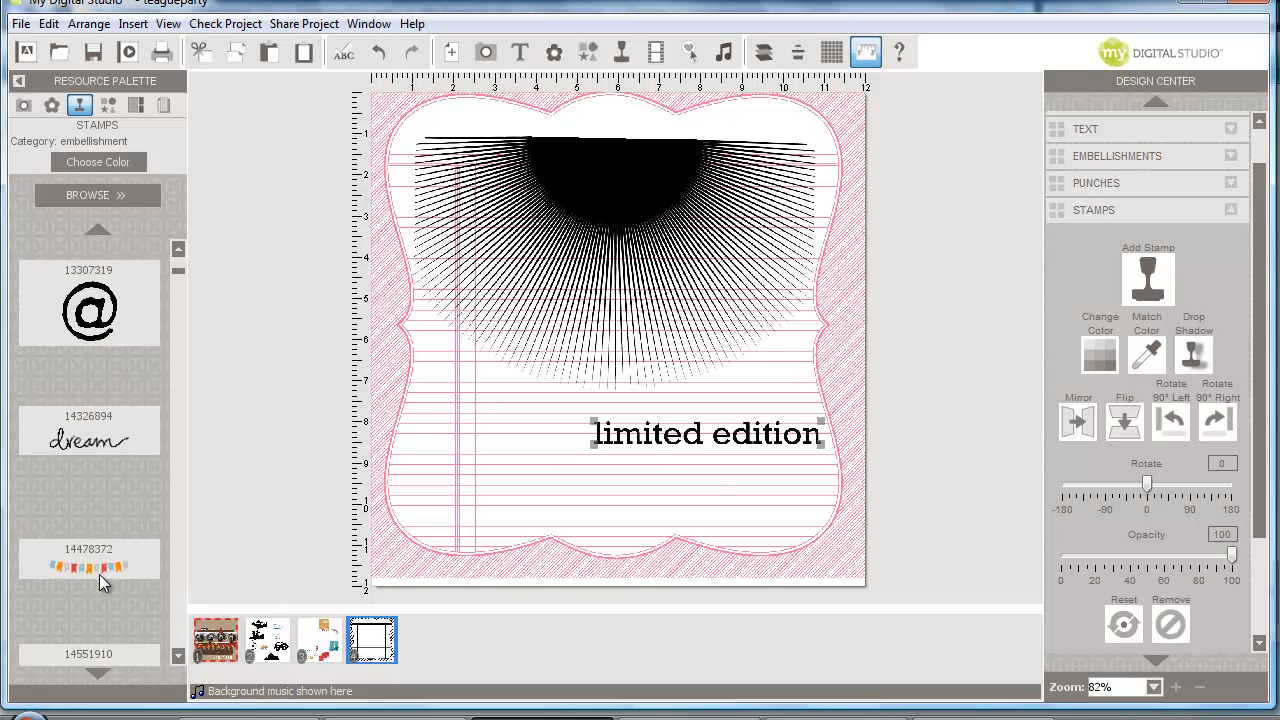
left_click_drag(99, 574, 620, 470)
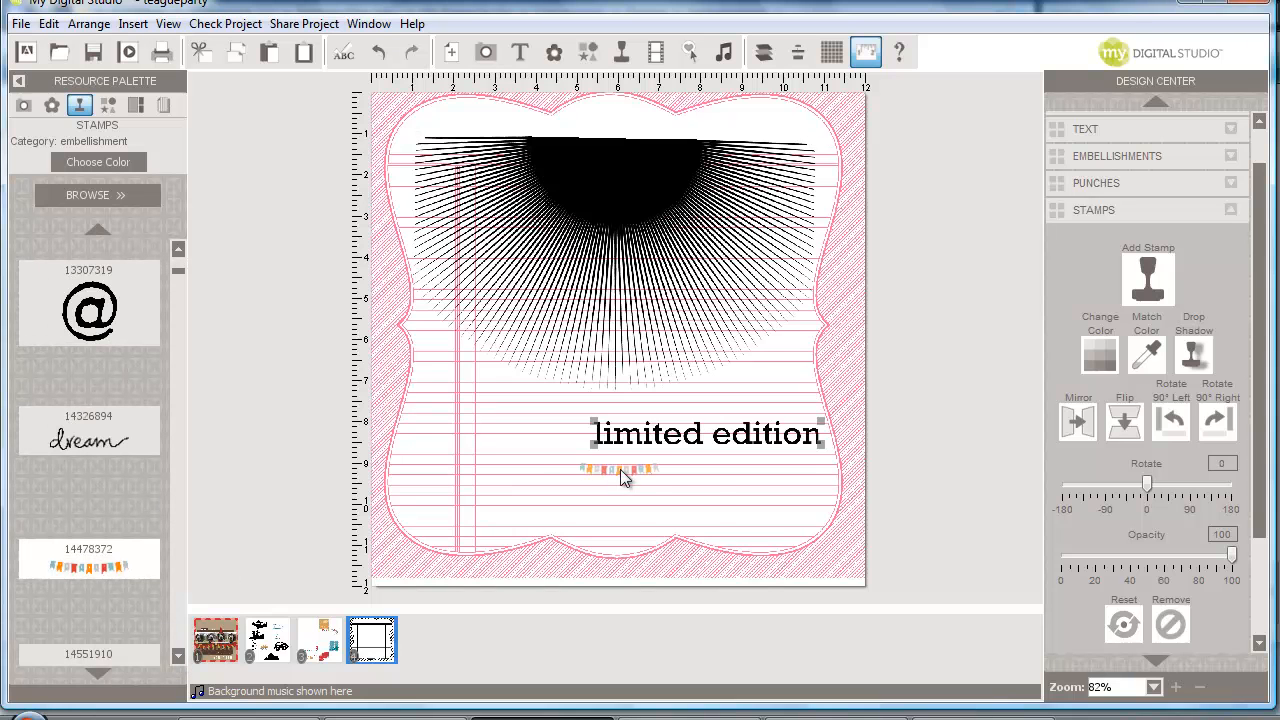
left_click(181, 653)
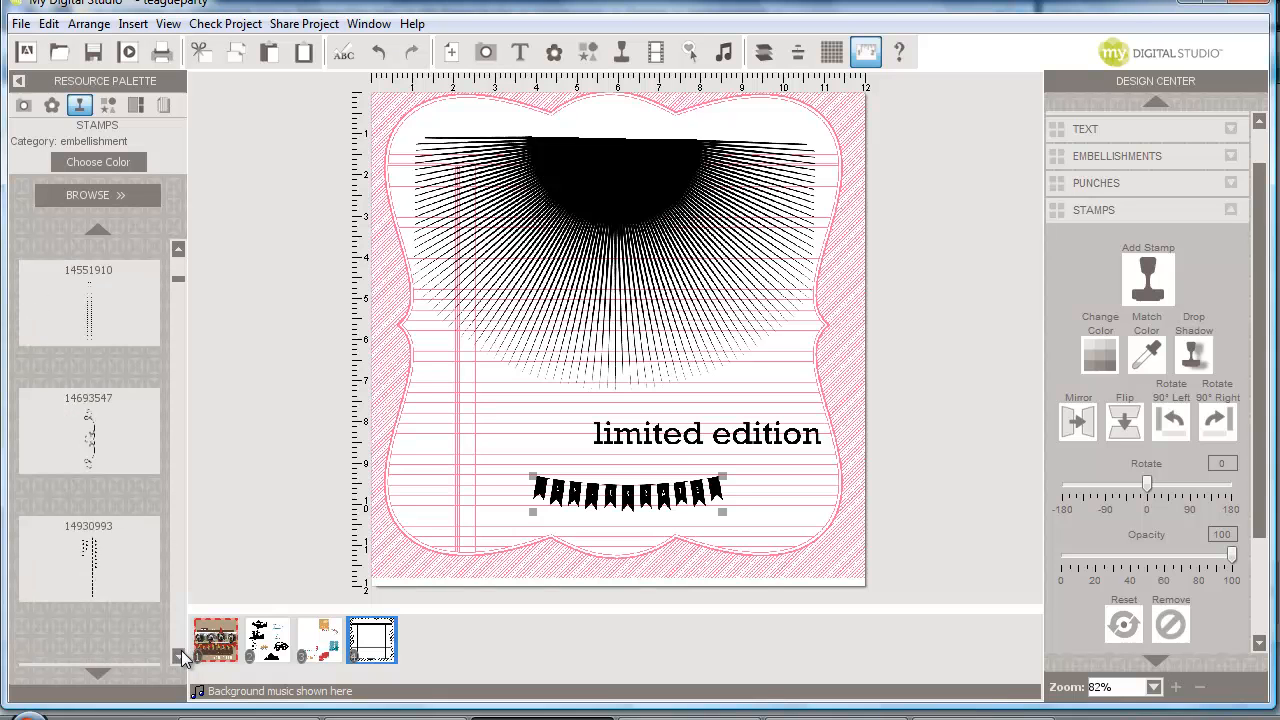
left_click_drag(105, 435, 451, 442)
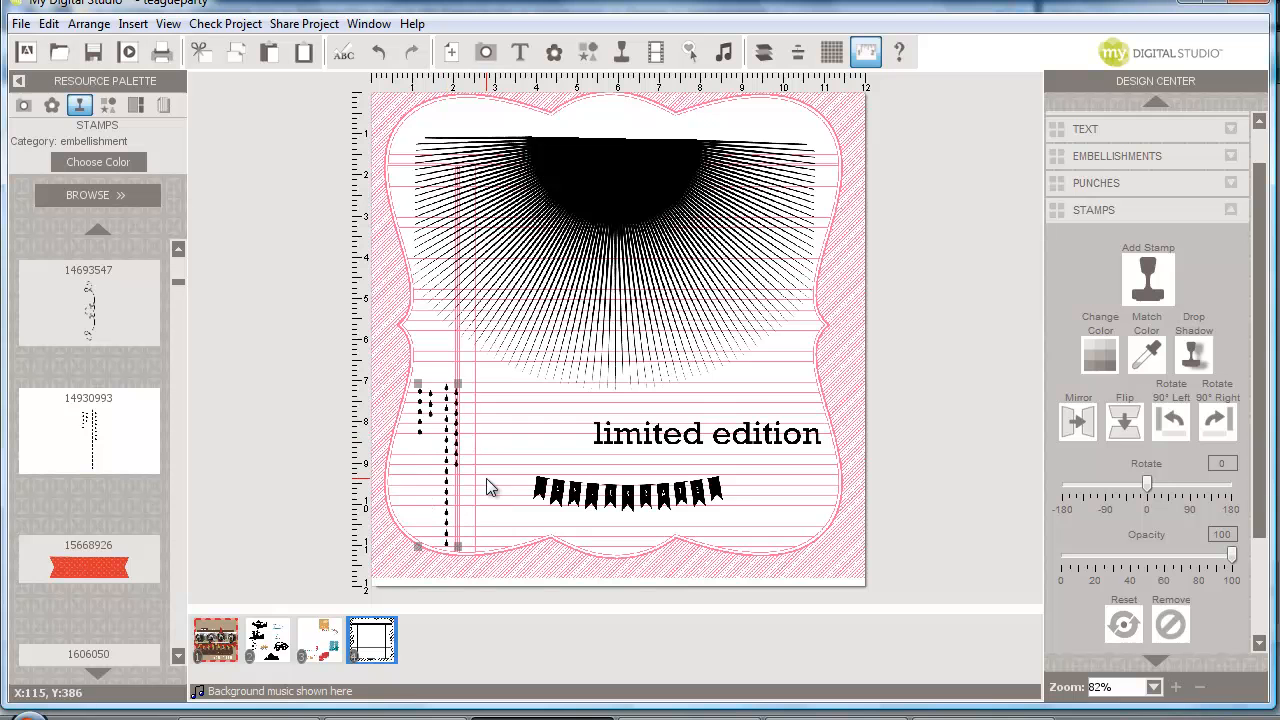
Step: Load the kitpapers category under Designer Series Paper as the available background papers
left_click(164, 104)
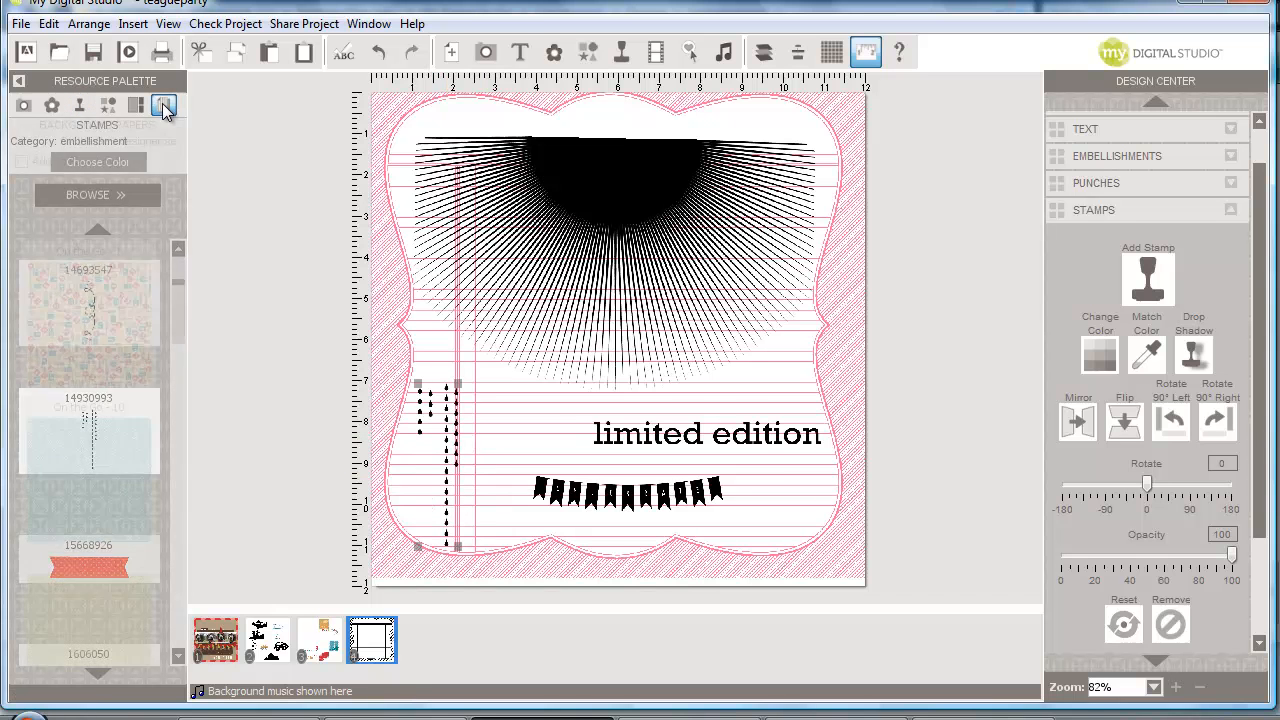
left_click(104, 195)
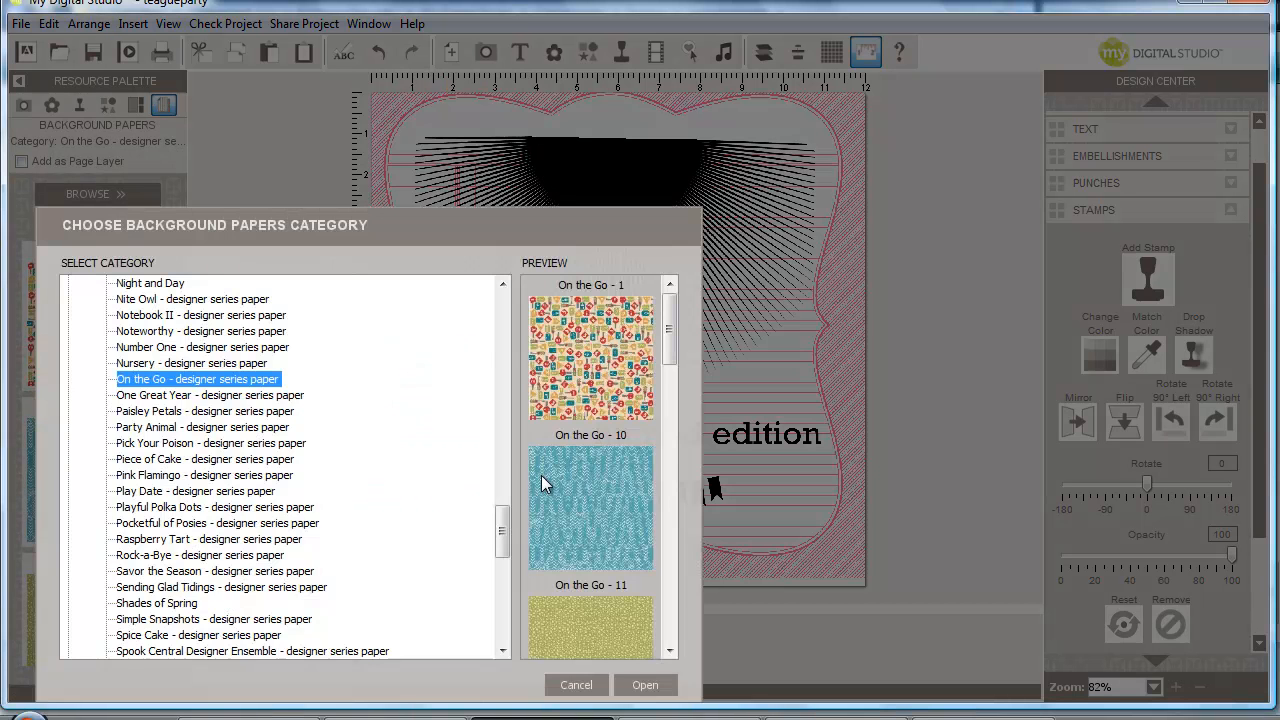
left_click_drag(502, 528, 518, 321)
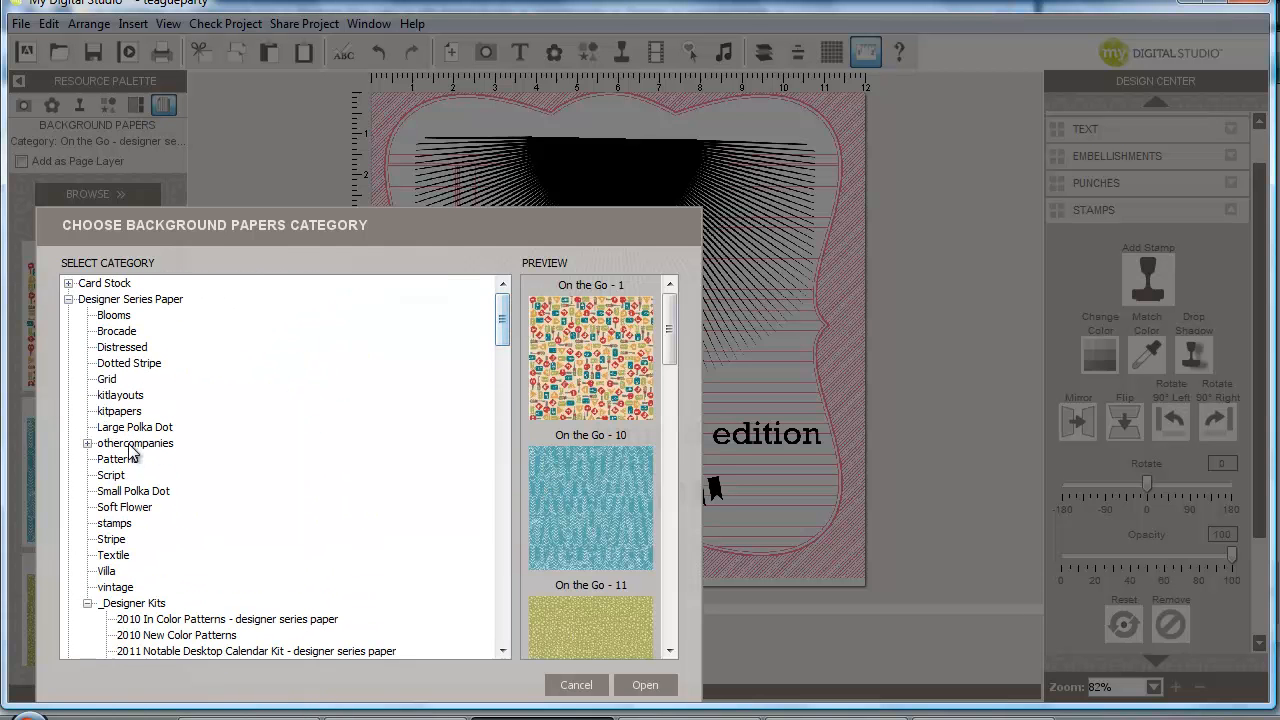
left_click(143, 413)
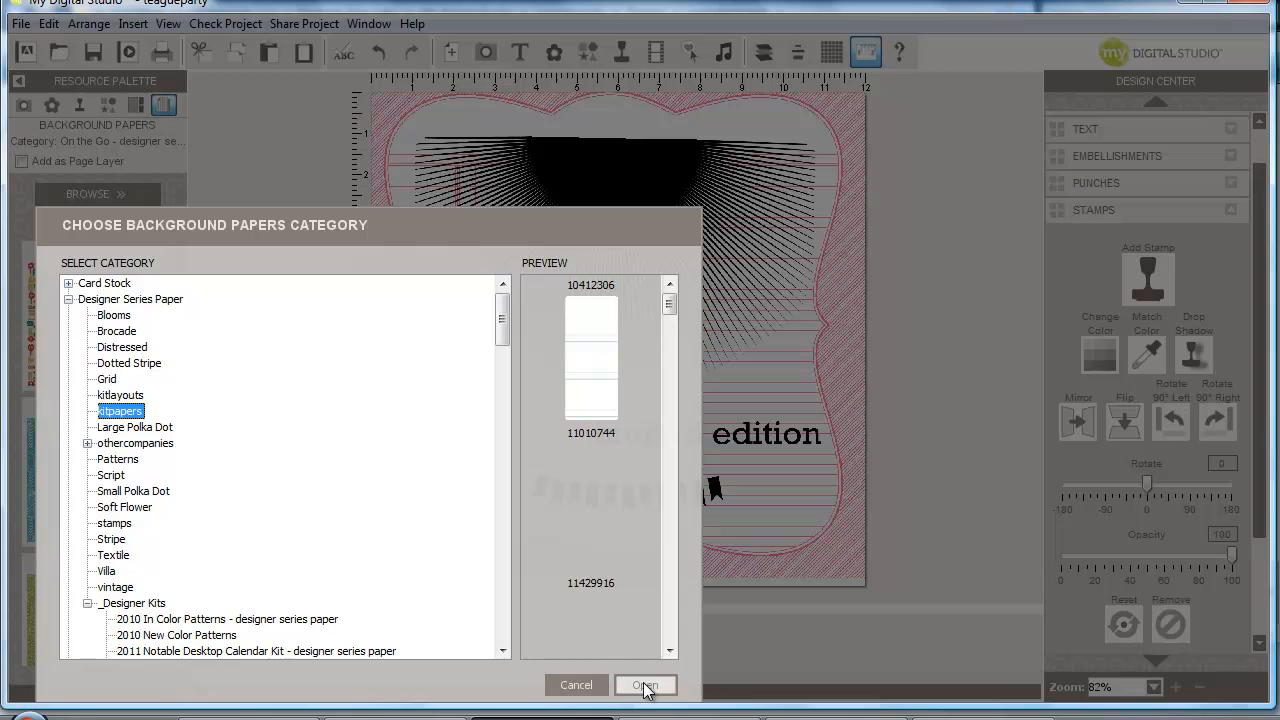
left_click(645, 685)
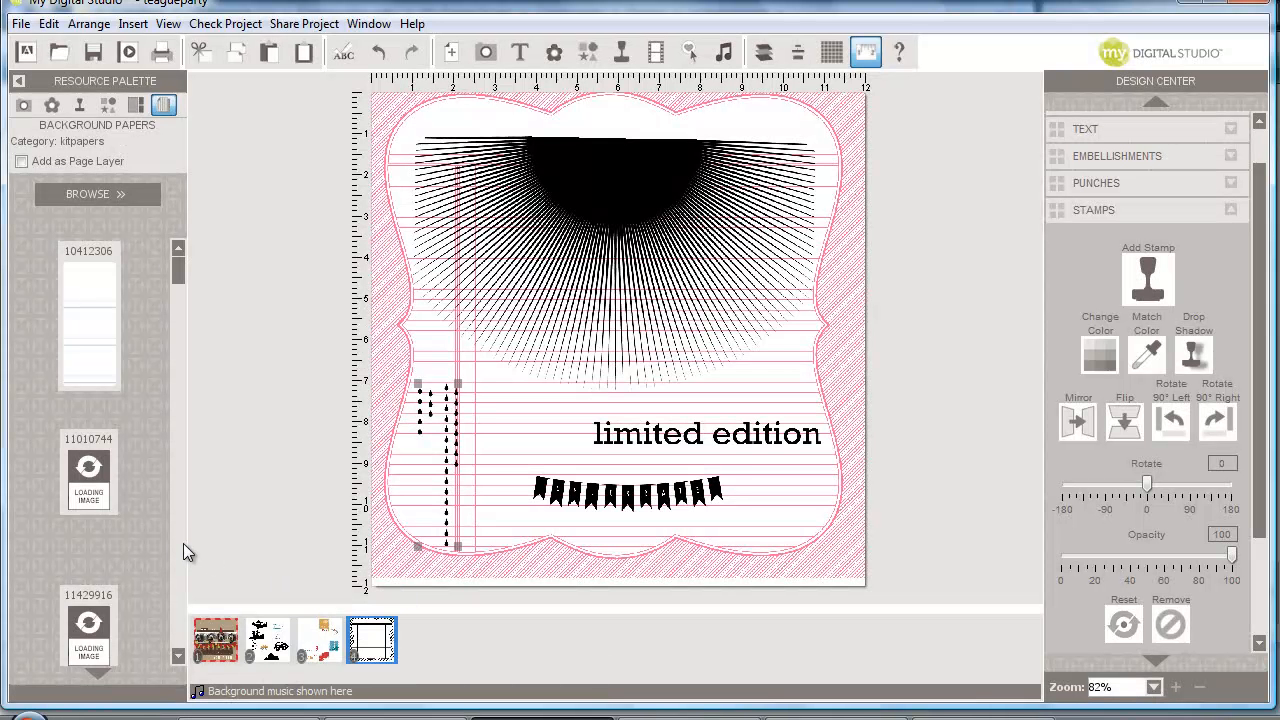
Step: Add a new blank page after the stamped page
left_click(135, 24)
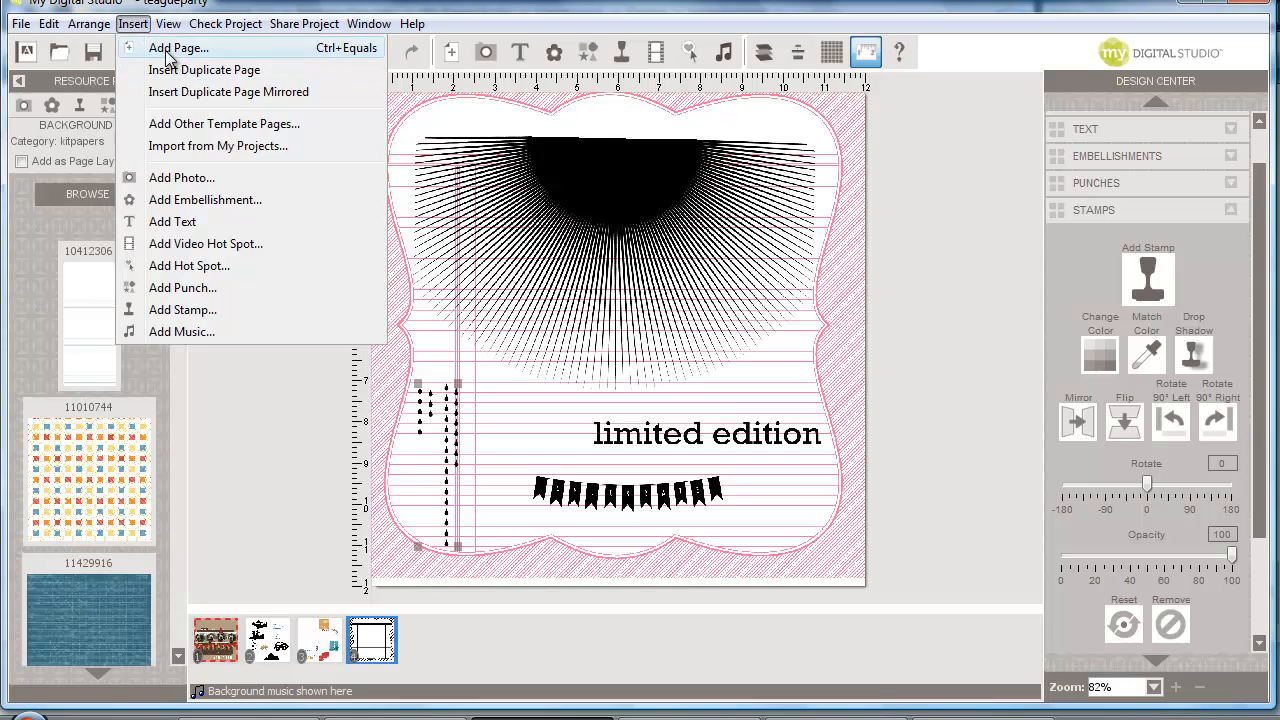
left_click(163, 47)
left_click(808, 535)
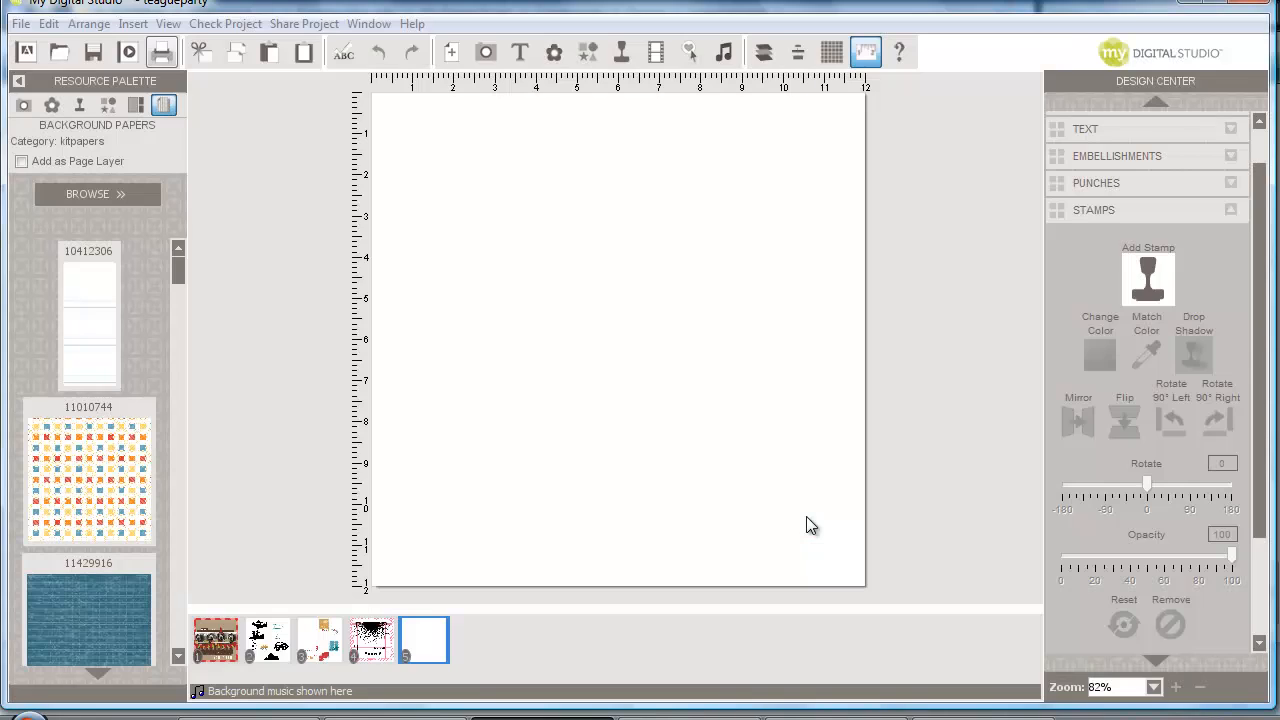
Step: Browse the kitpapers collection and apply the Deserving Dad paper as the blank page's background
left_click(179, 656)
left_click(179, 656)
left_click(179, 656)
left_click(179, 656)
left_click(179, 656)
left_click(179, 656)
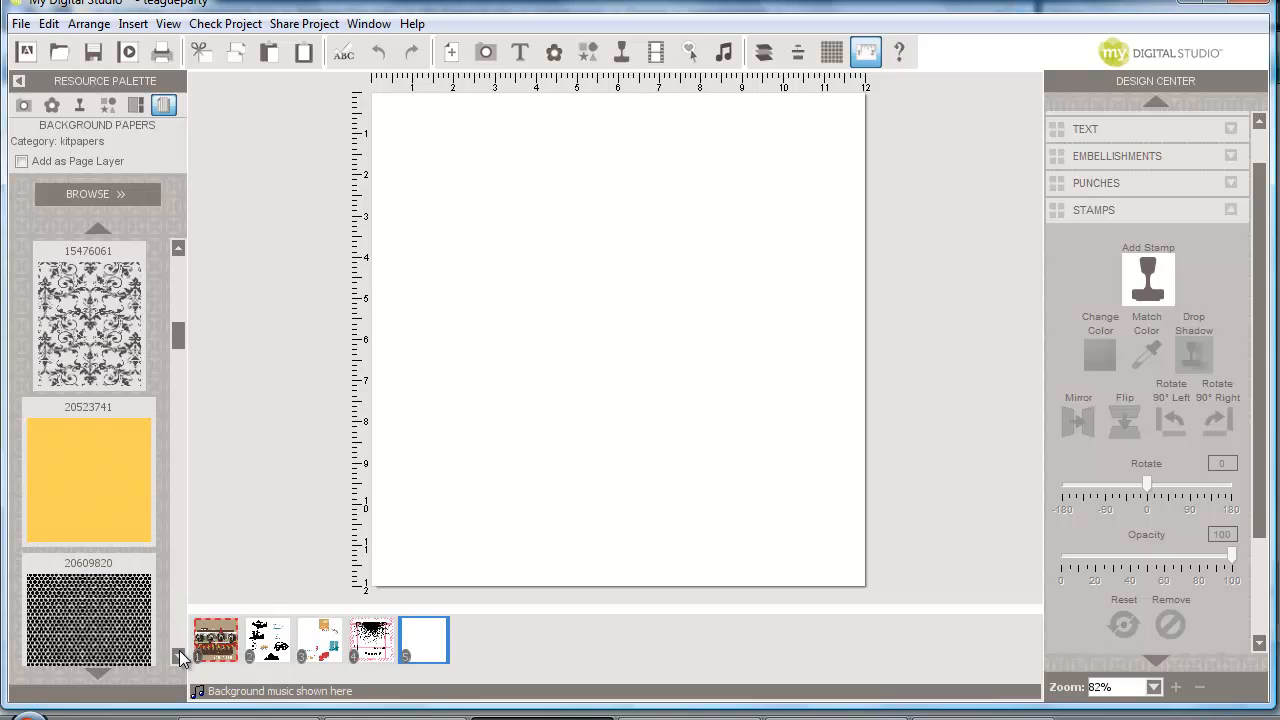
left_click(179, 656)
left_click(179, 656)
left_click(179, 656)
left_click(179, 656)
left_click(179, 656)
left_click(179, 656)
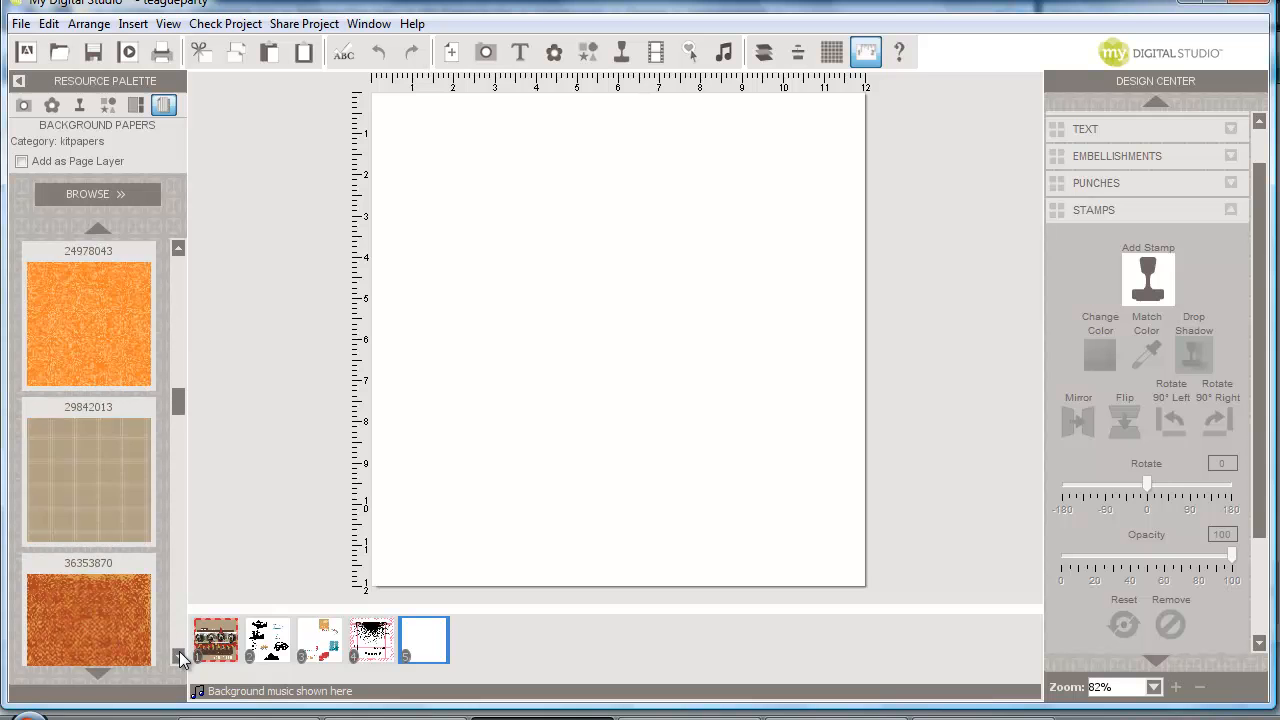
left_click(179, 656)
left_click(179, 656)
left_click(179, 656)
left_click(179, 656)
left_click(179, 656)
left_click(179, 656)
left_click(179, 656)
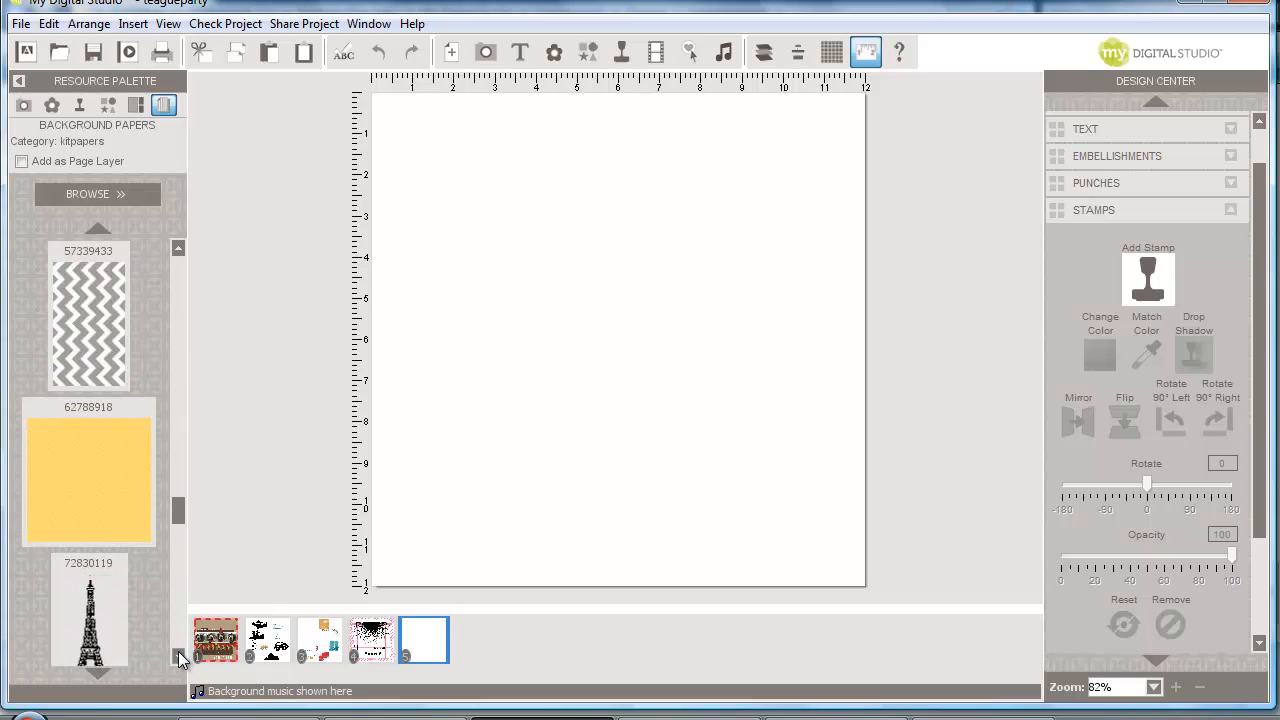
left_click(179, 656)
left_click(179, 656)
left_click(179, 656)
left_click(179, 656)
left_click(179, 656)
left_click(179, 656)
left_click(179, 656)
left_click(179, 656)
left_click(179, 656)
left_click(179, 656)
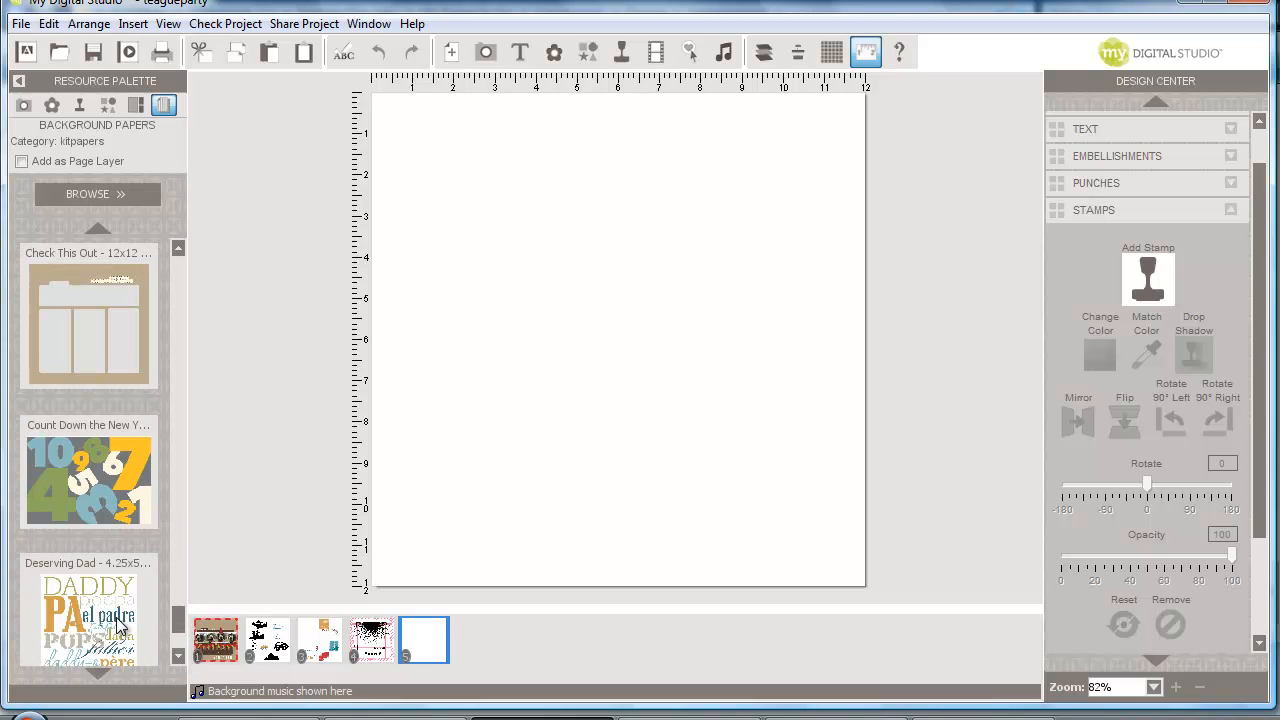
left_click_drag(118, 622, 552, 276)
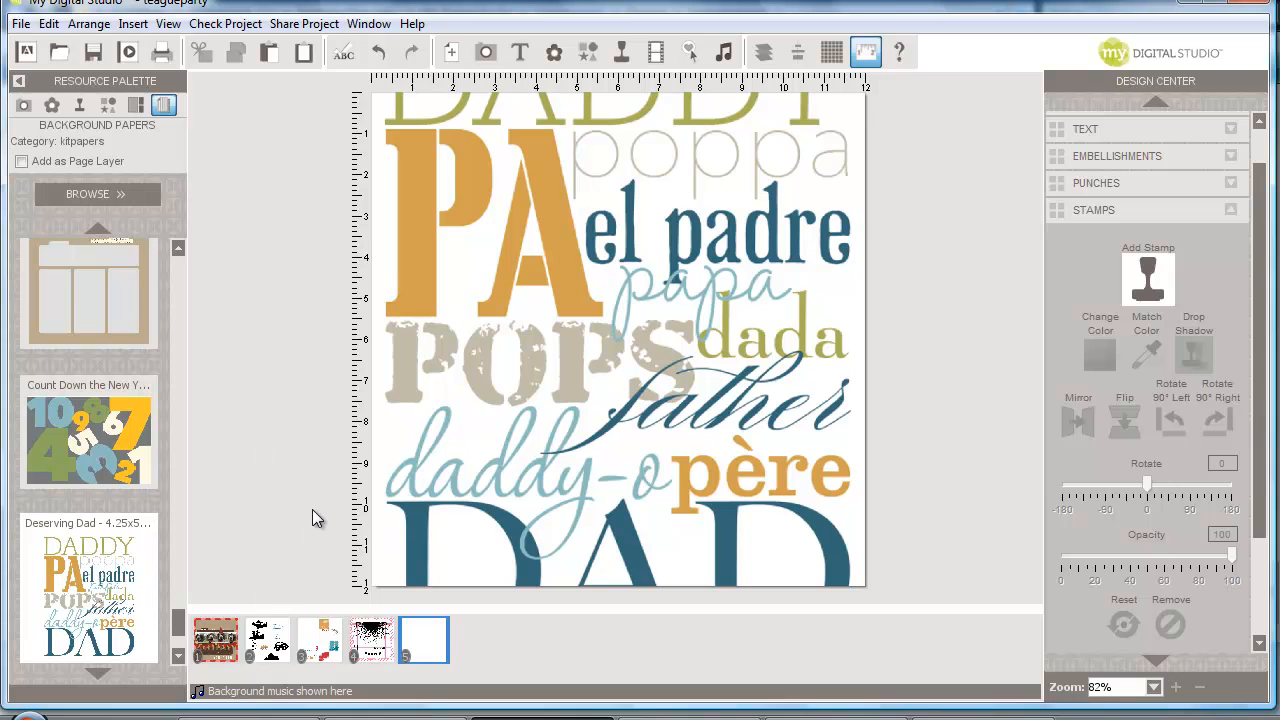
Step: Review the finished layout on page 1, then return to page 5
left_click(228, 642)
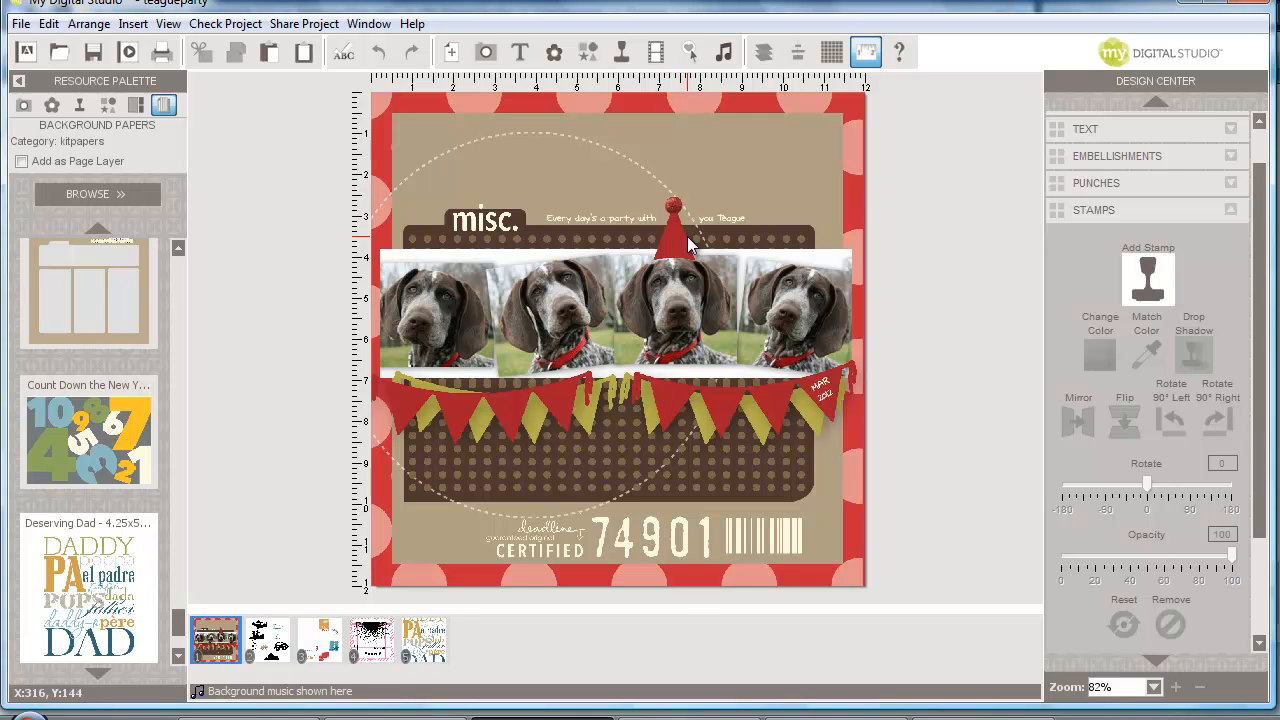
left_click(422, 640)
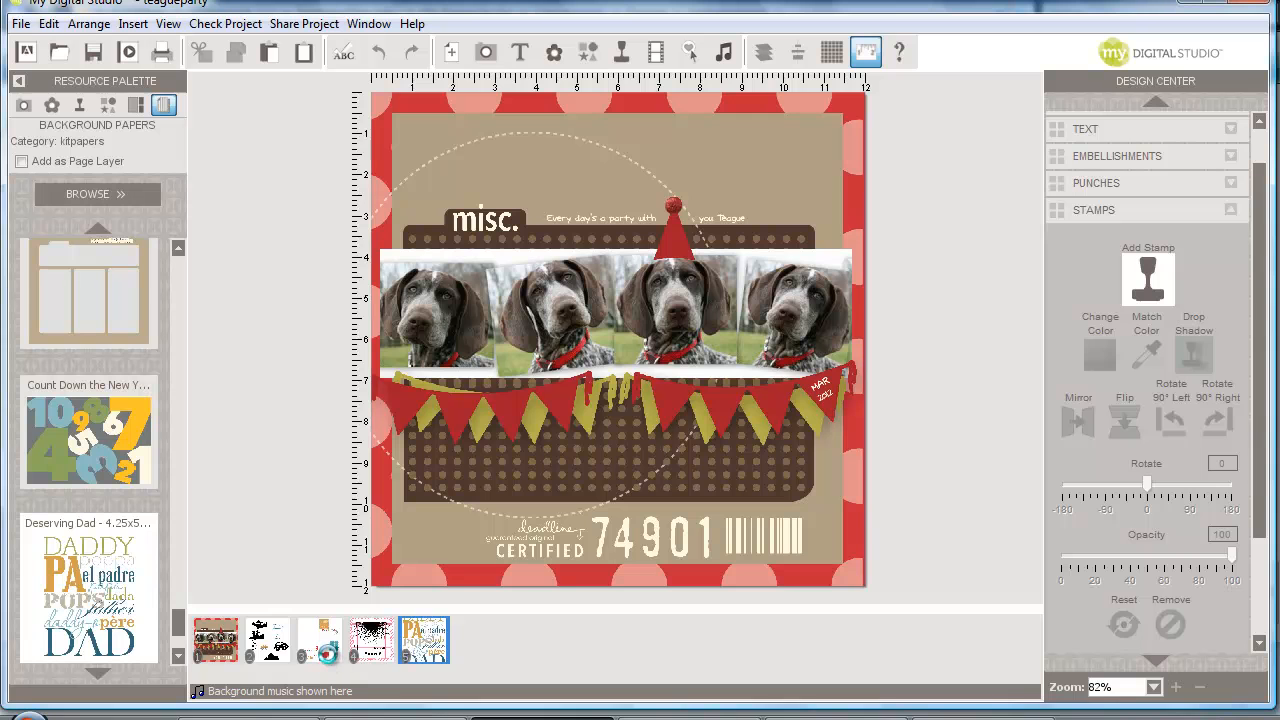